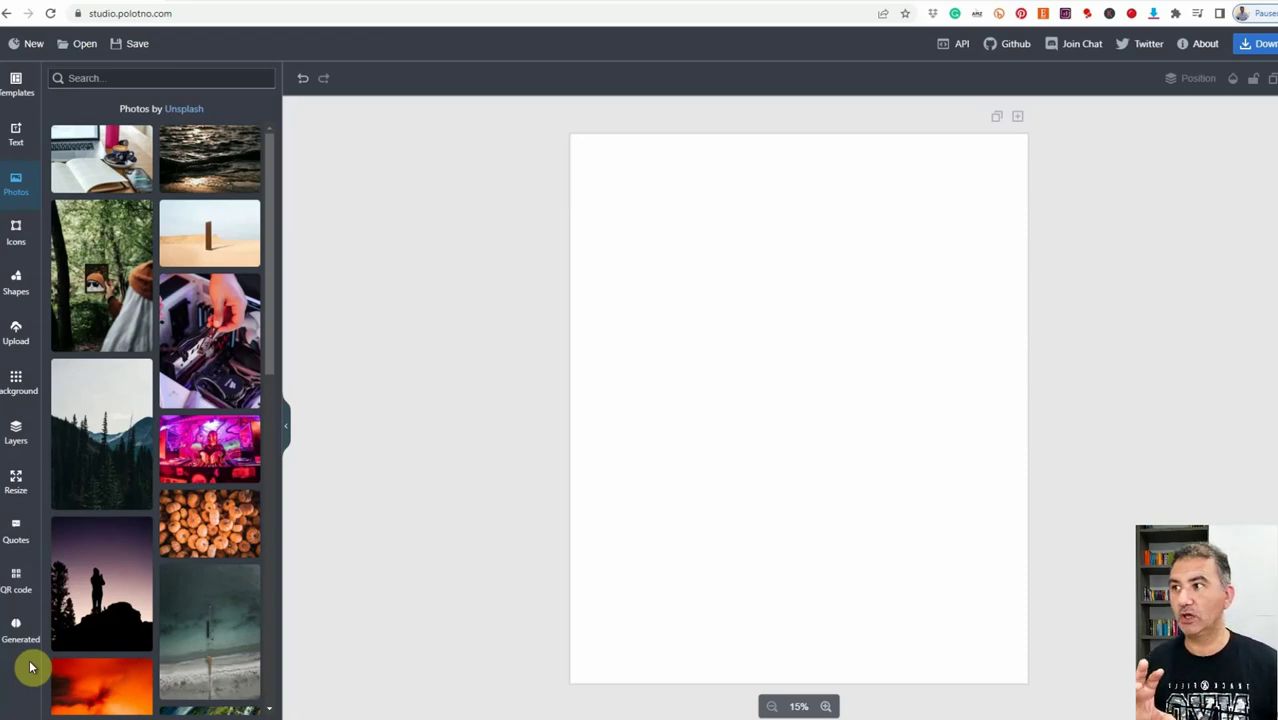
Resize the canvas to the Full HD preset, followed by a custom size of 4500 × 5400 px.
left_click(17, 480)
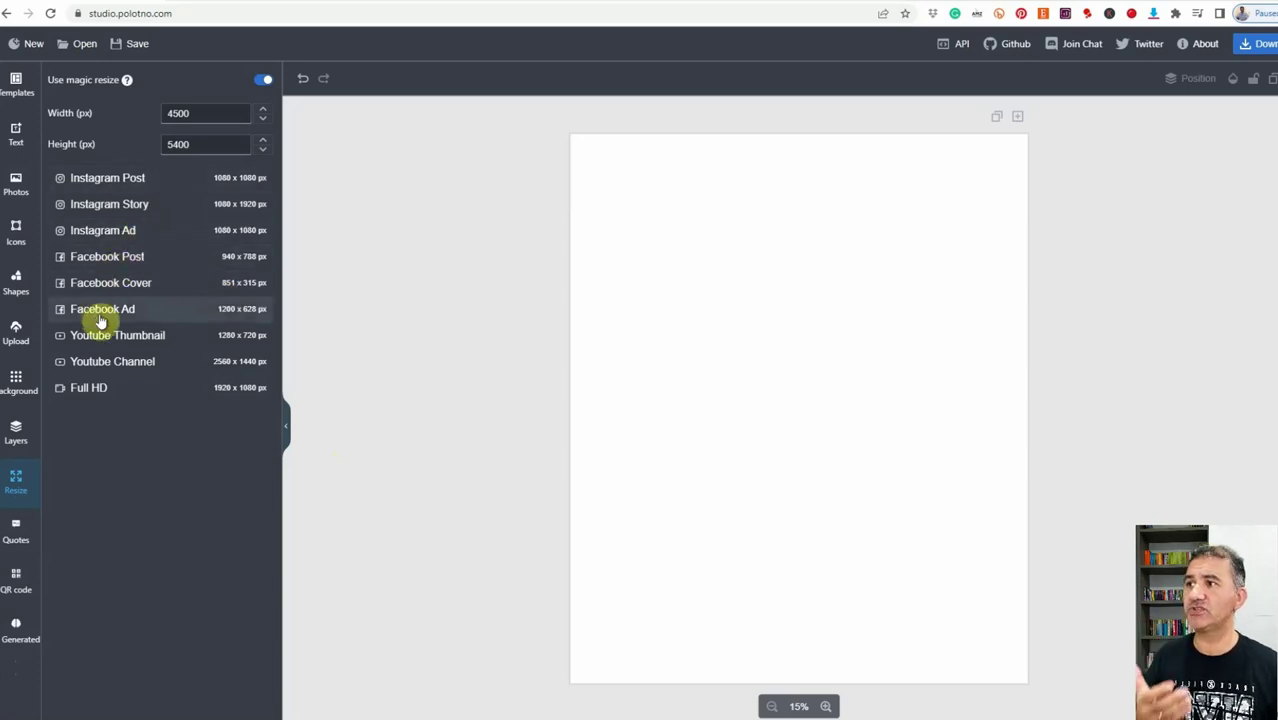
left_click(138, 393)
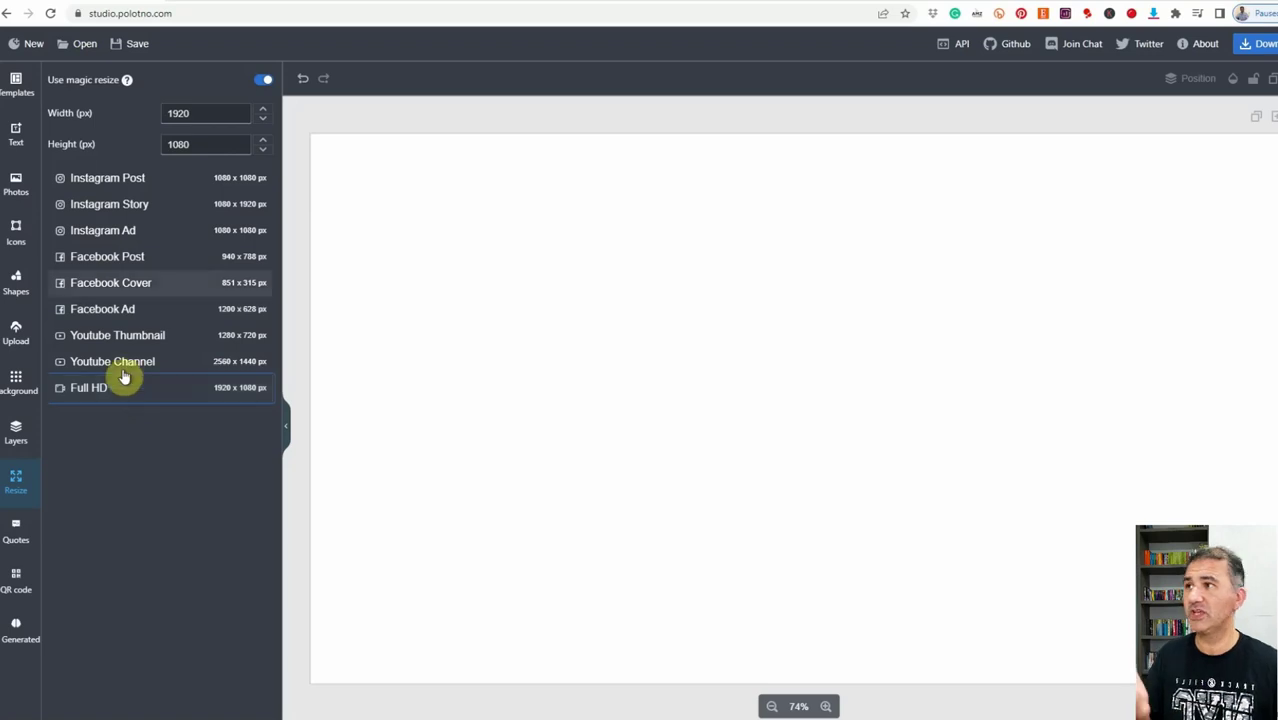
double_click(201, 113)
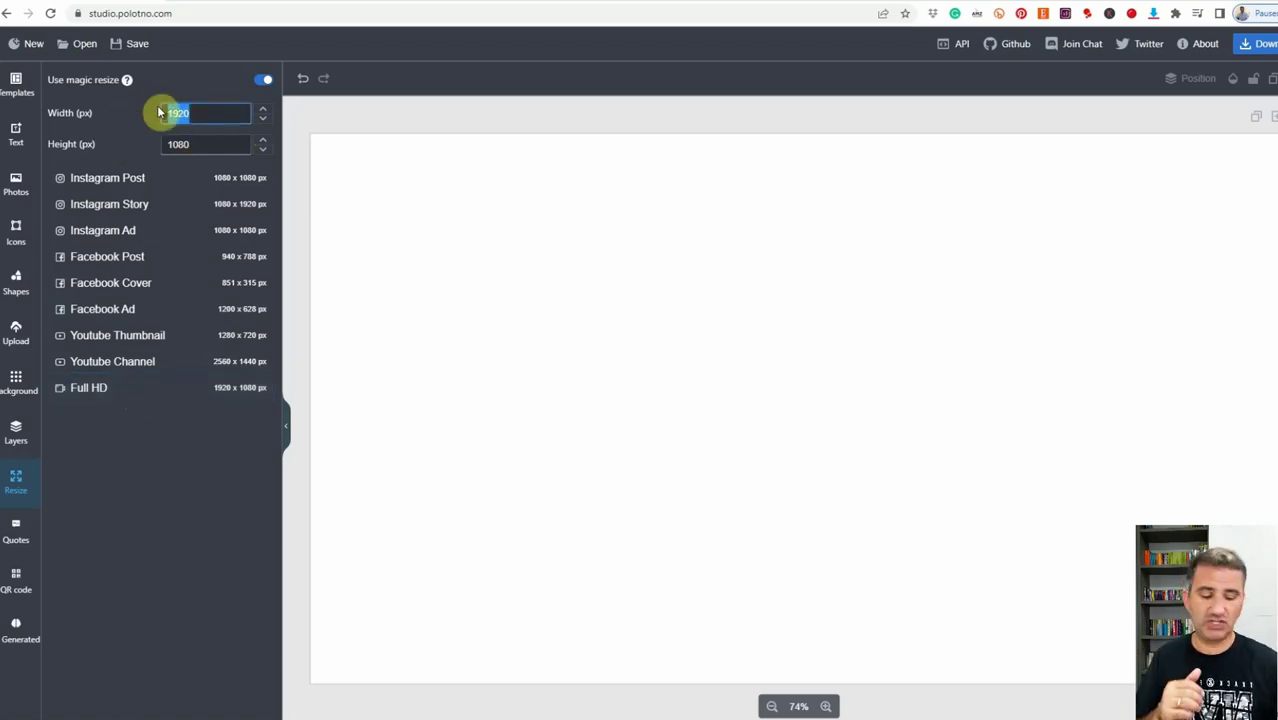
type("4500")
double_click(214, 144)
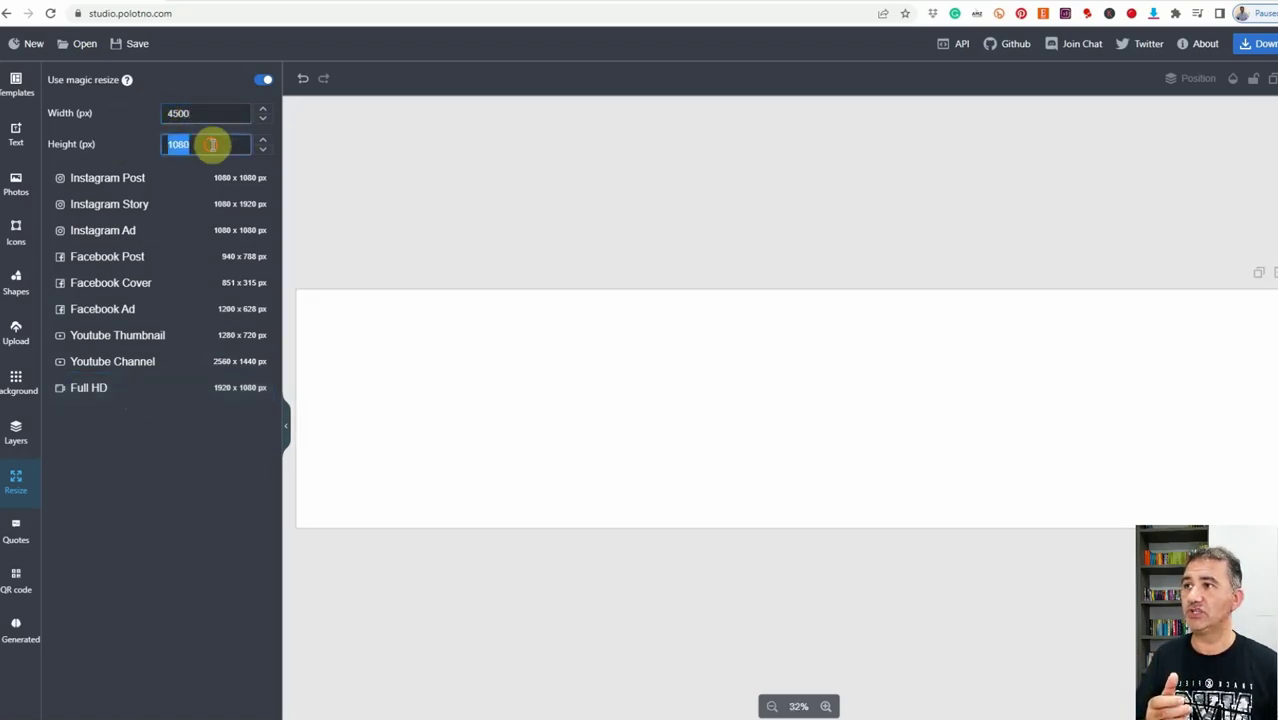
type("5400")
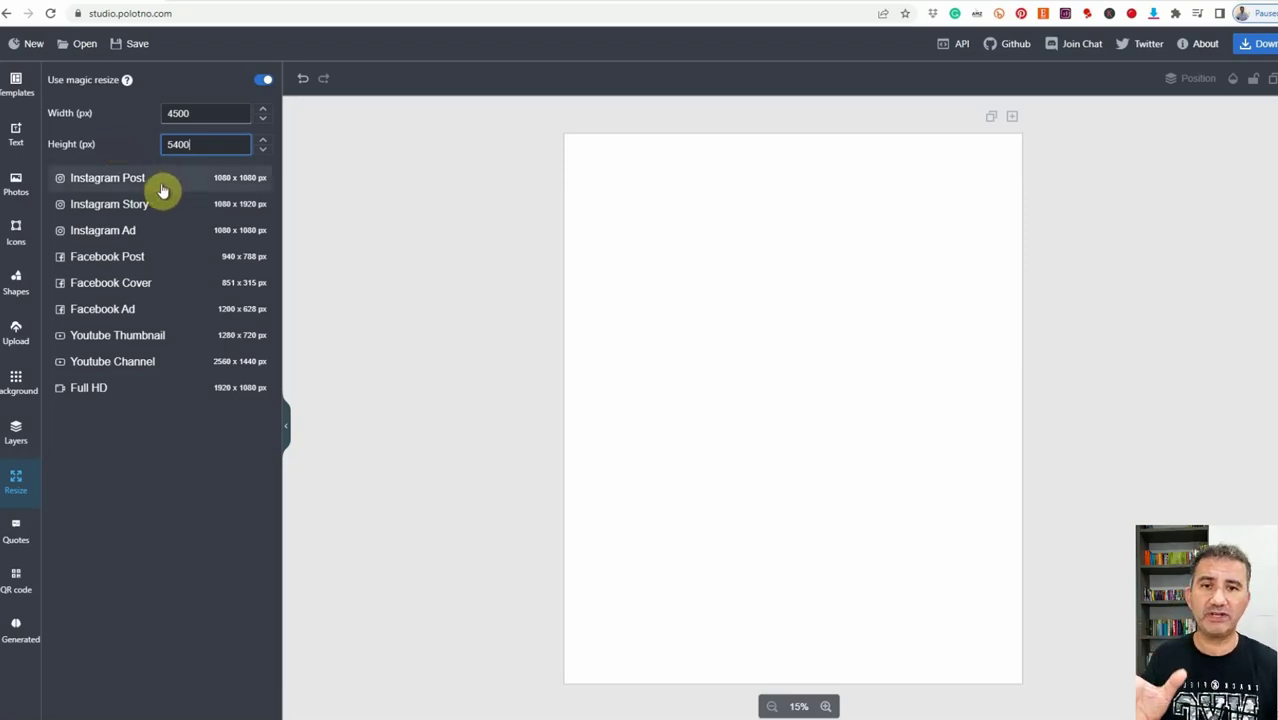
Try the Instagram Post size for the blank canvas and settle on the Facebook Cover preset, 851 x 315 px.
left_click(136, 180)
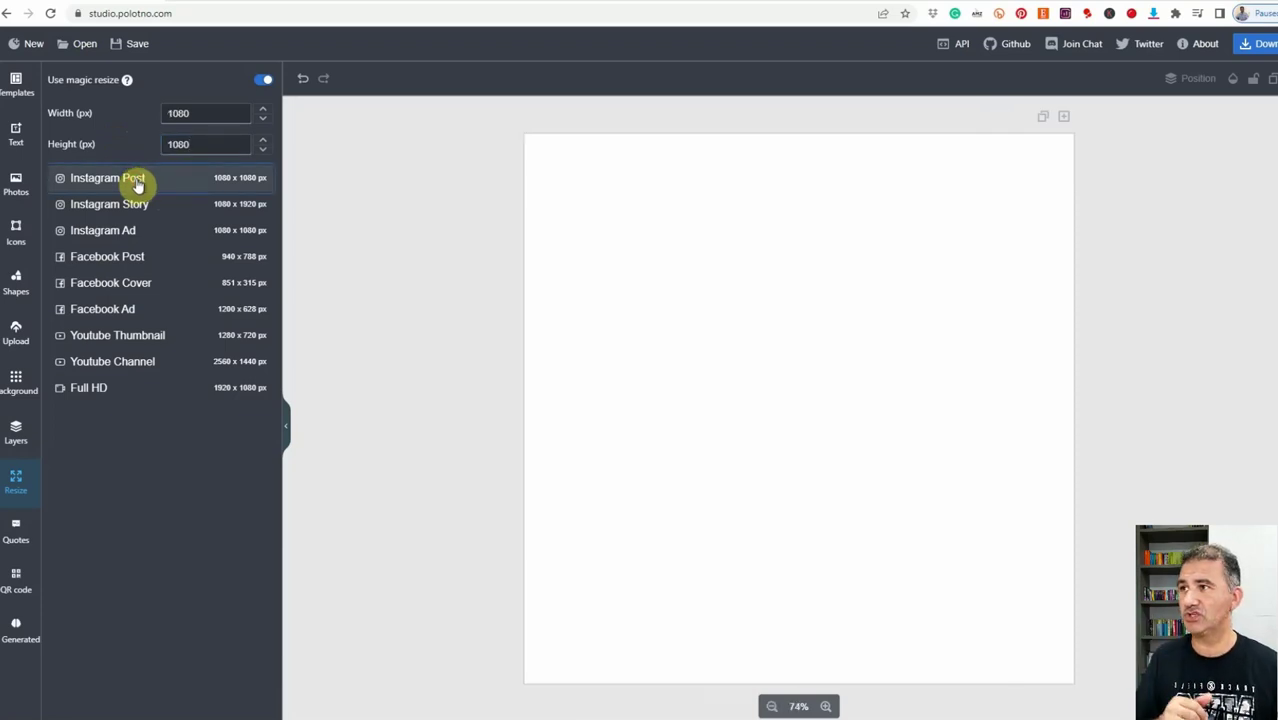
left_click(124, 293)
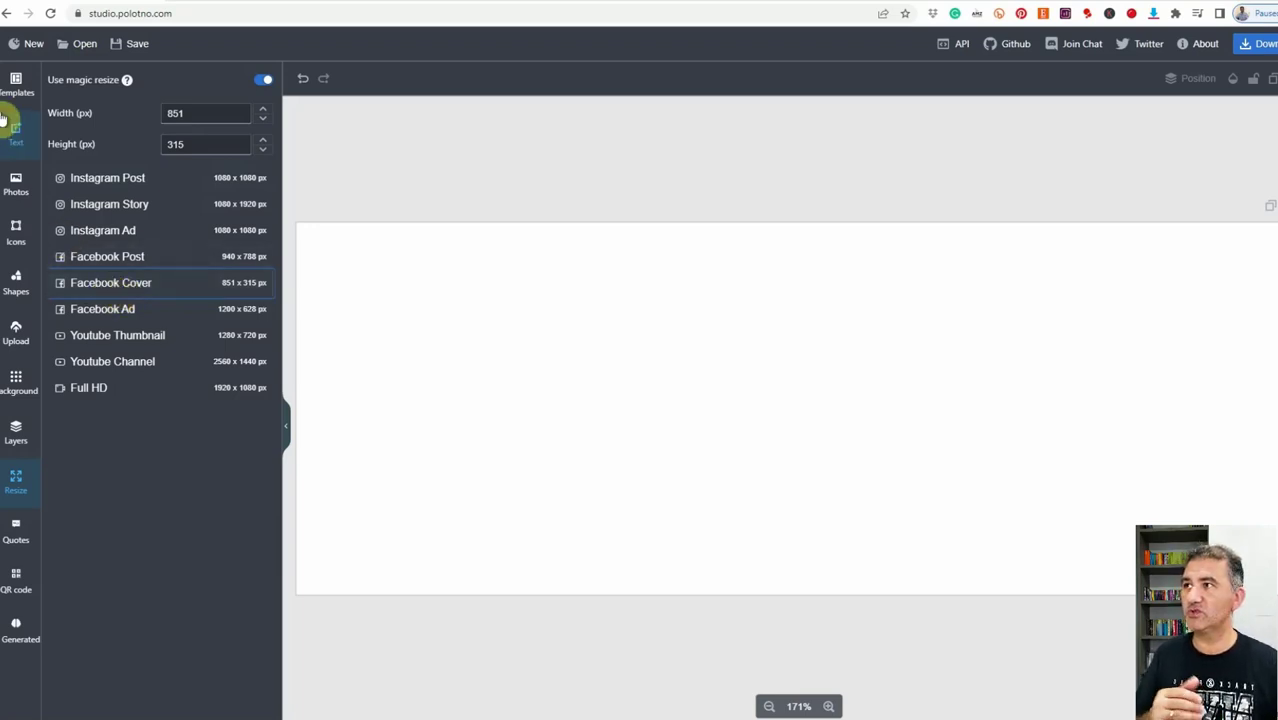
Apply the "Stop Climate Change" template from the same-size templates to the blank canvas.
left_click(18, 84)
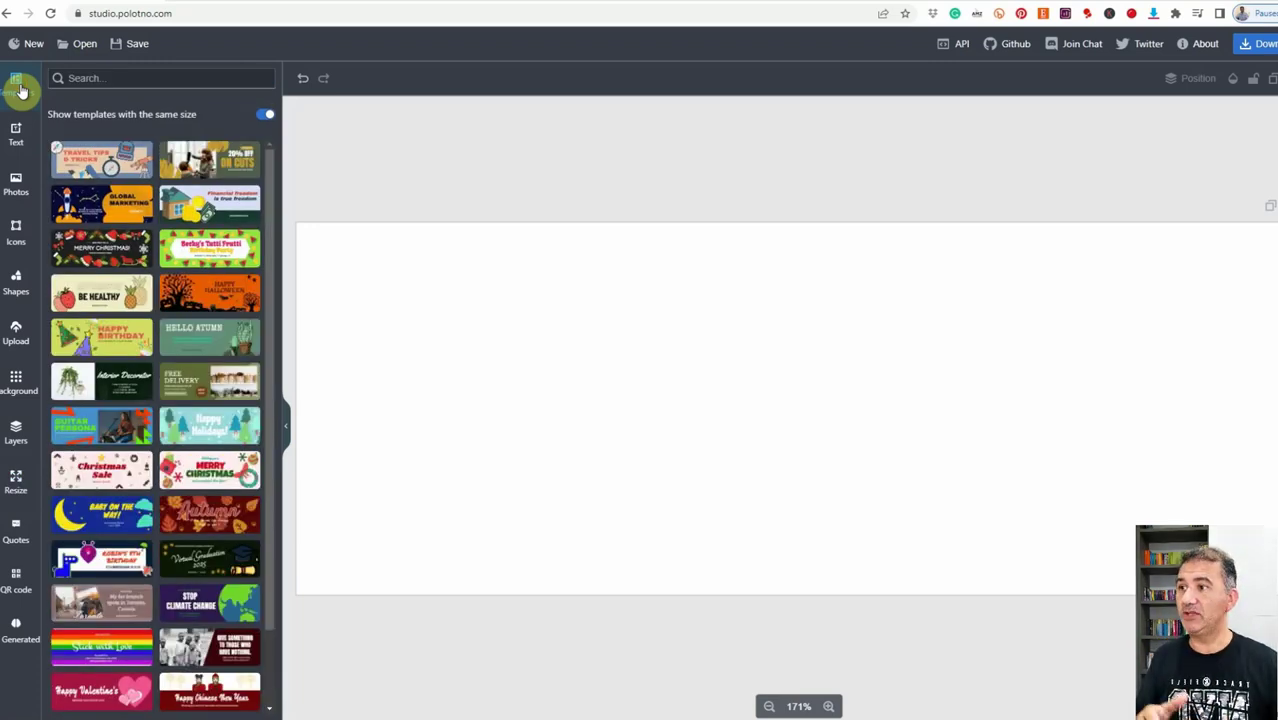
left_click_drag(272, 177, 275, 352)
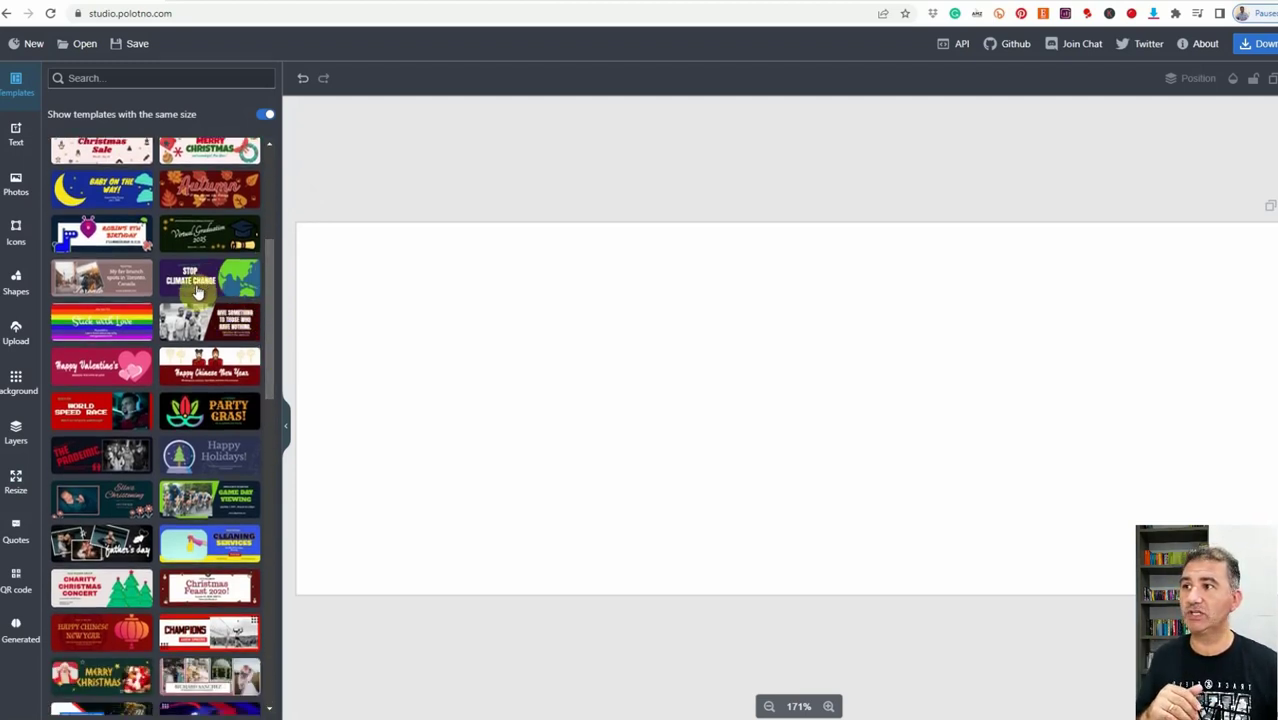
left_click(195, 292)
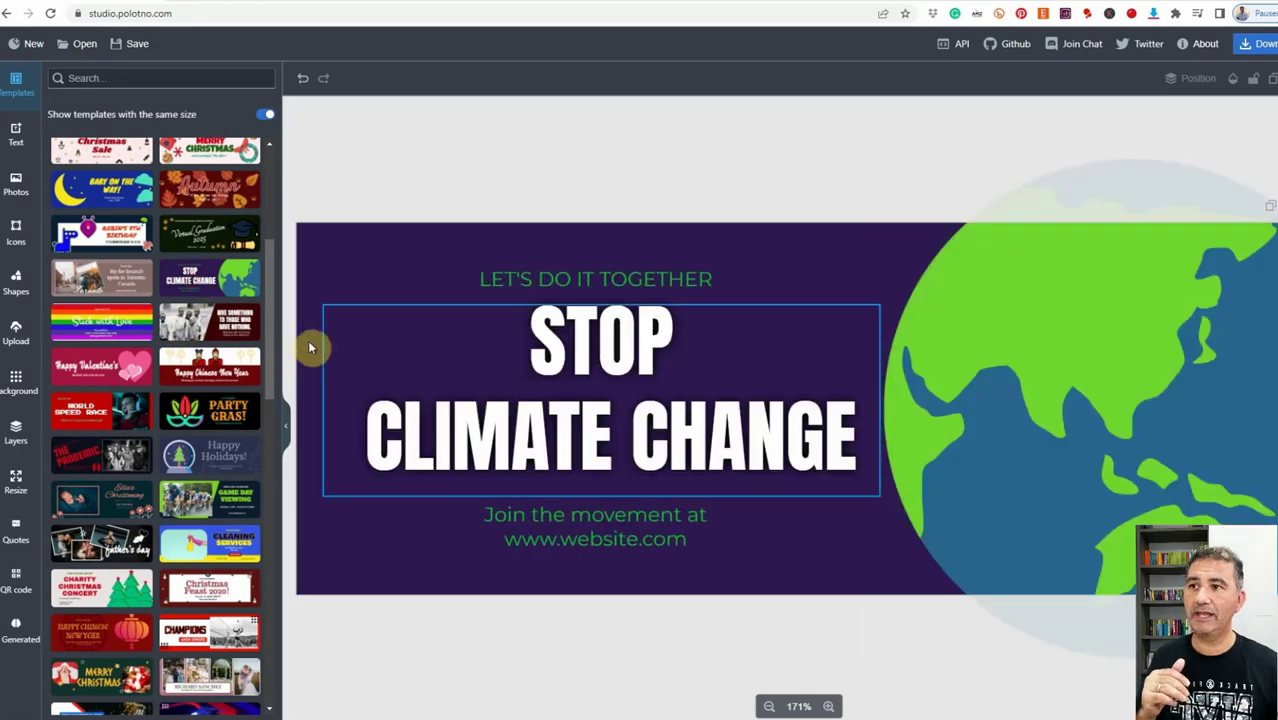
Right-align the "STOP CLIMATE CHANGE" heading after checking the template's text elements and the available fonts.
left_click(537, 360)
left_click(586, 280)
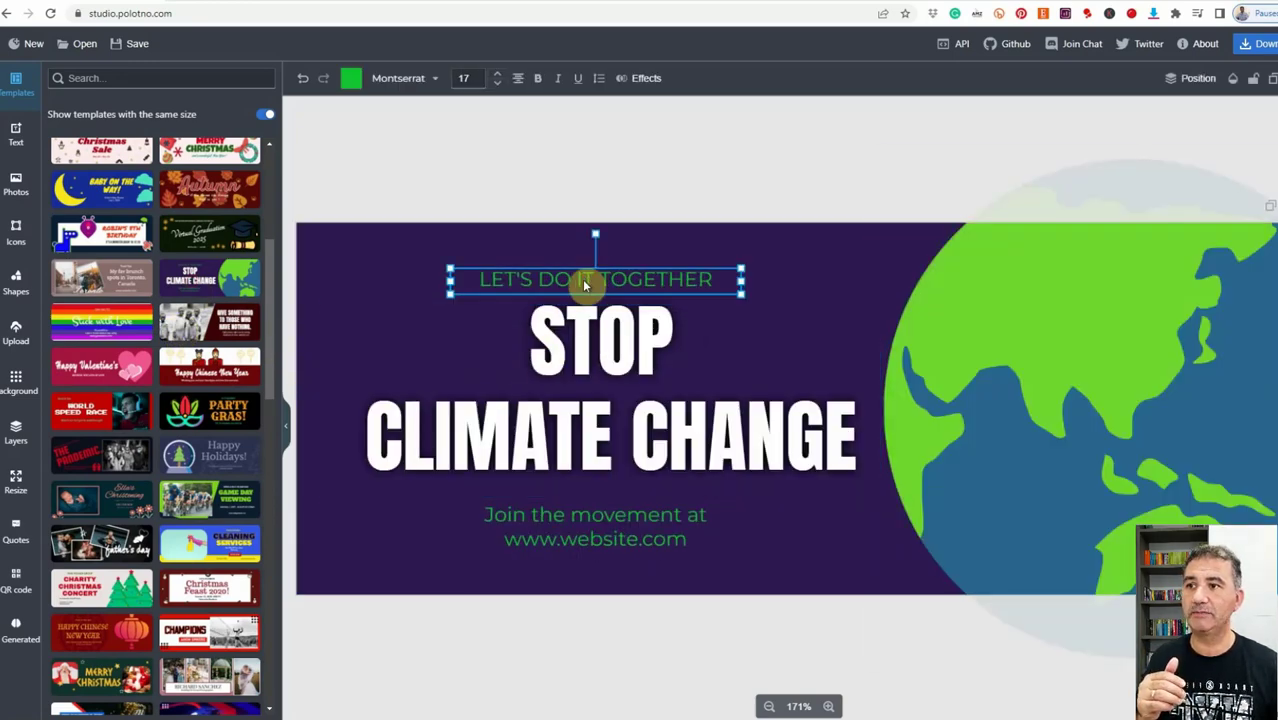
left_click(580, 533)
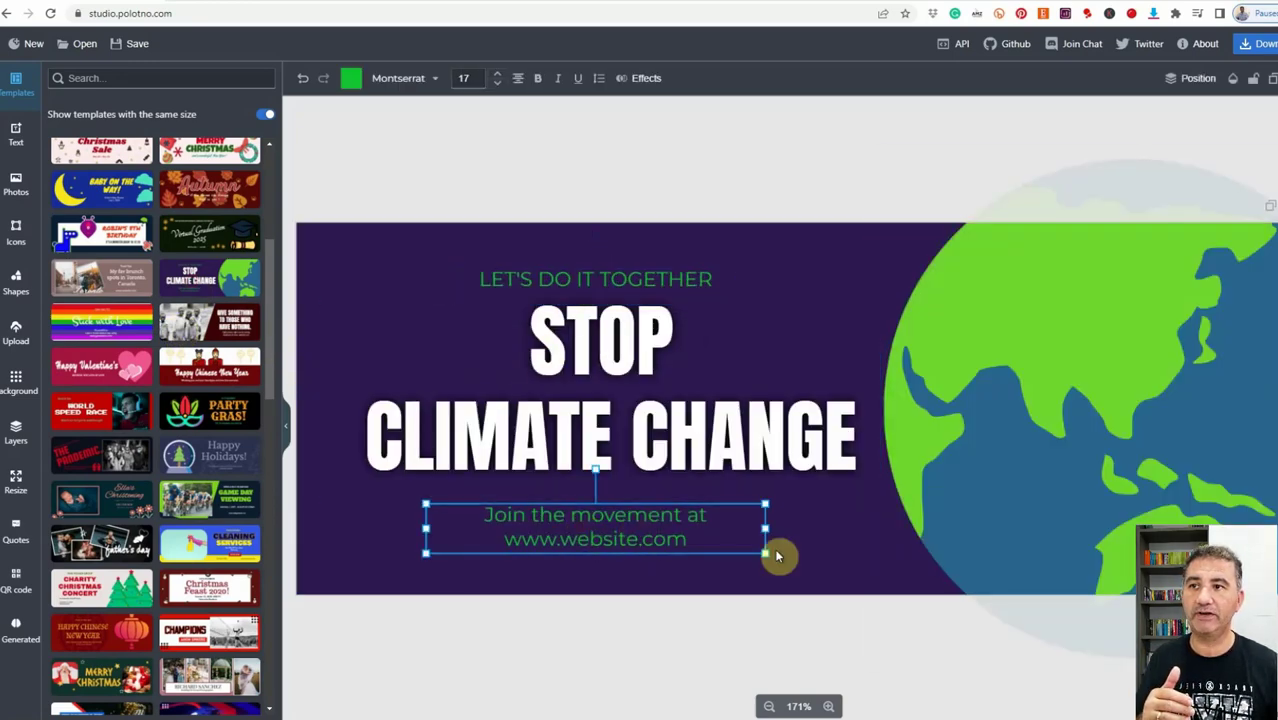
left_click(538, 390)
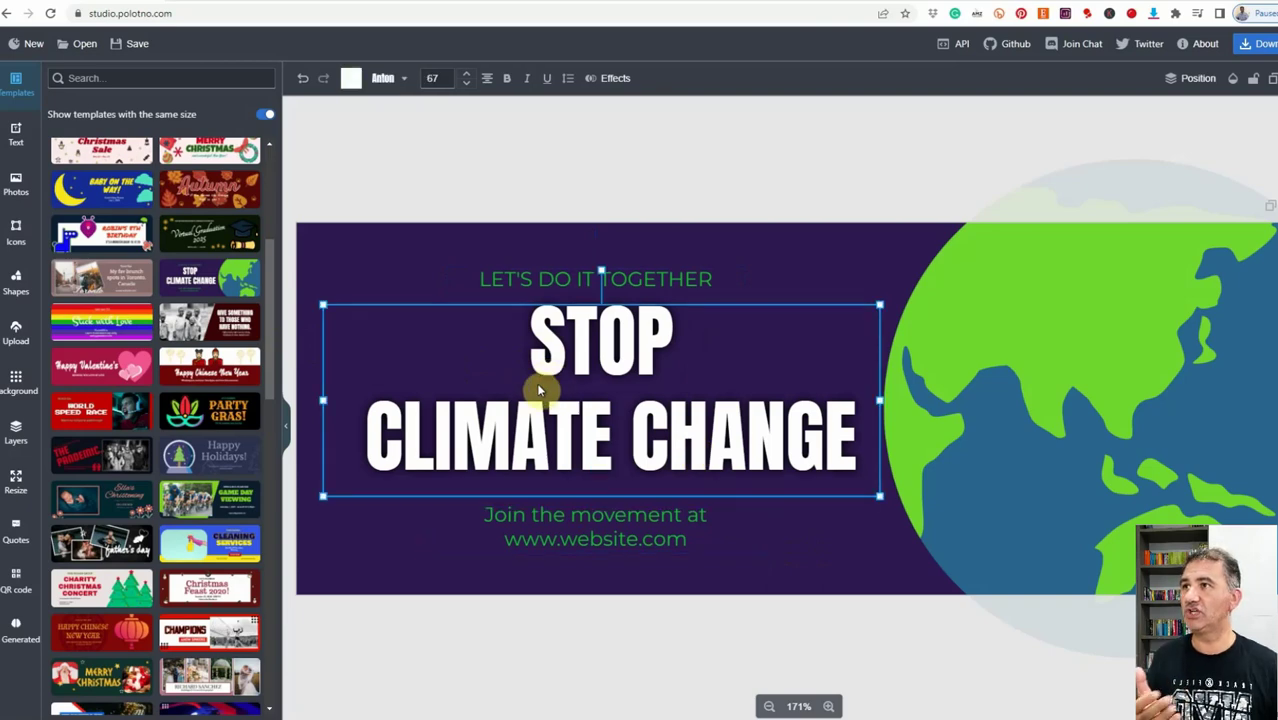
left_click(406, 80)
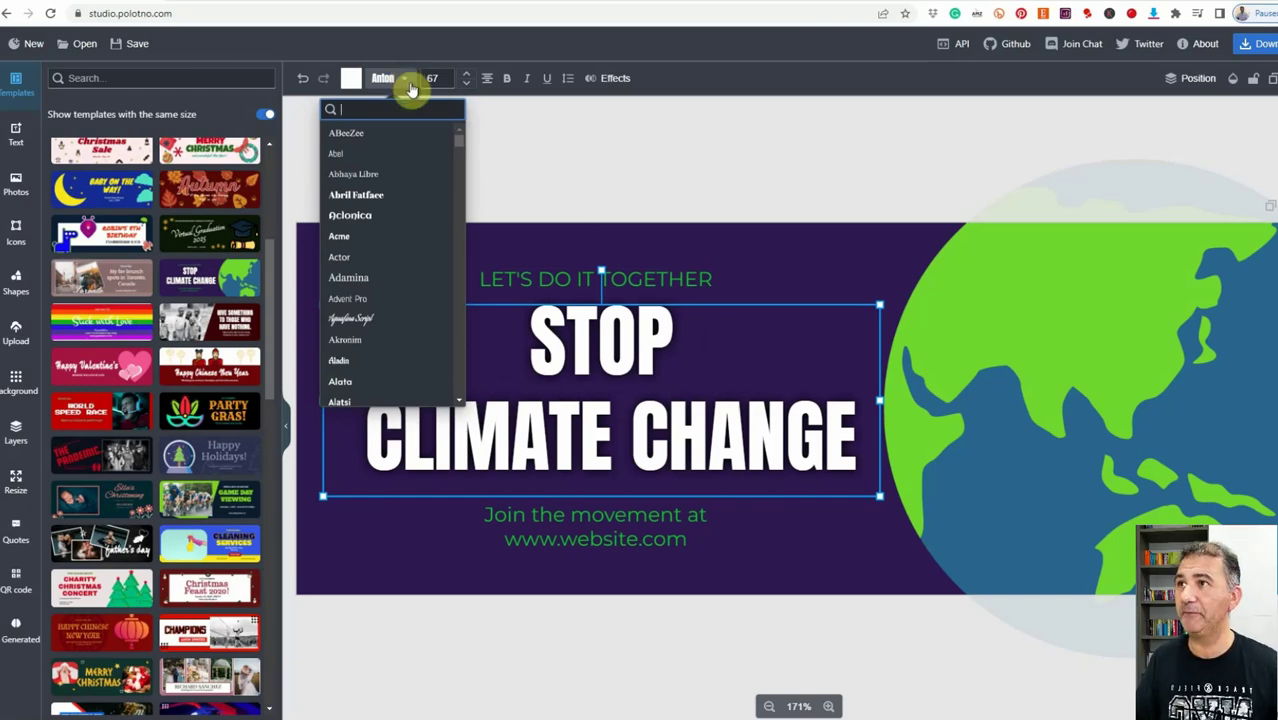
left_click(487, 80)
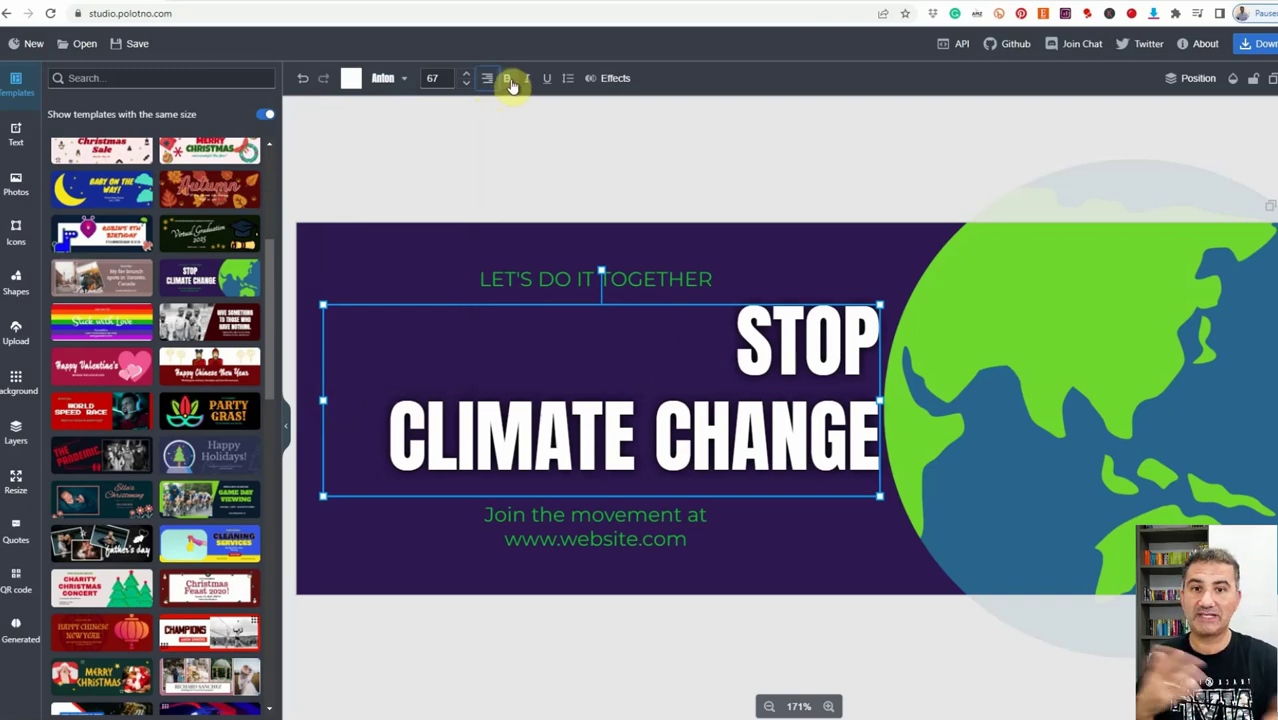
Examine the text effects and the fill colour options of the "STOP CLIMATE CHANGE" heading.
left_click(616, 80)
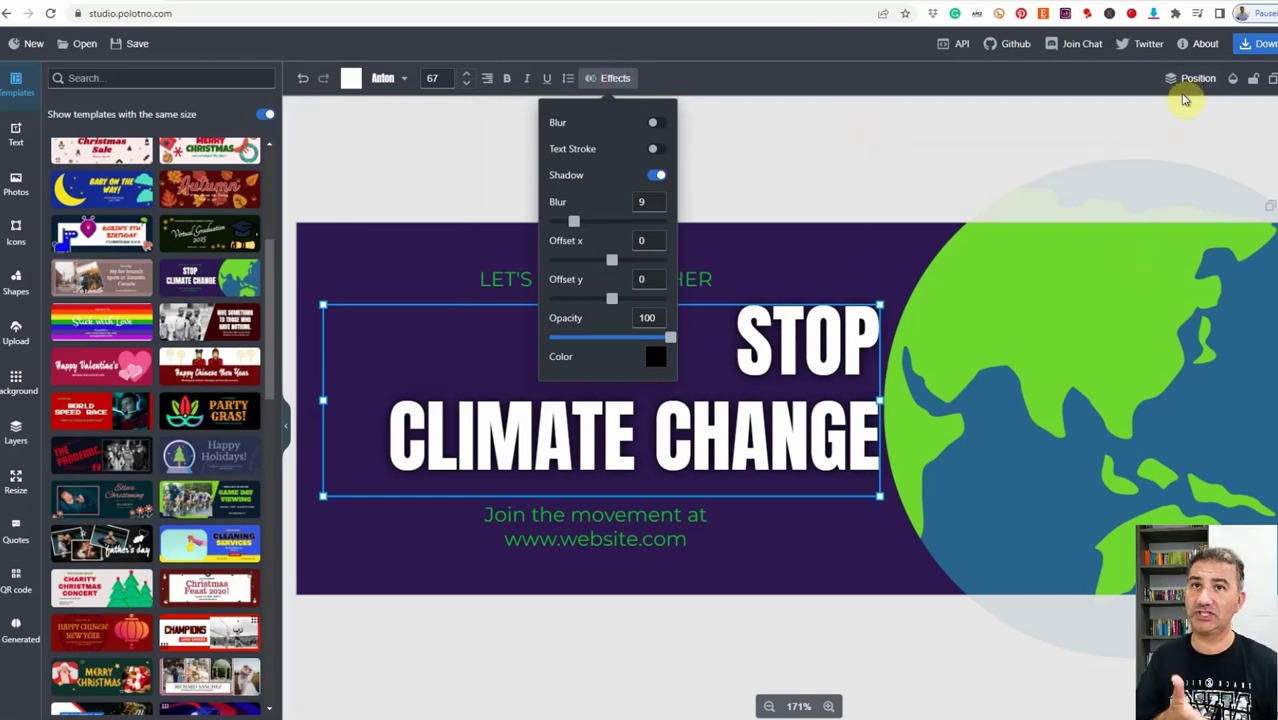
left_click(1168, 126)
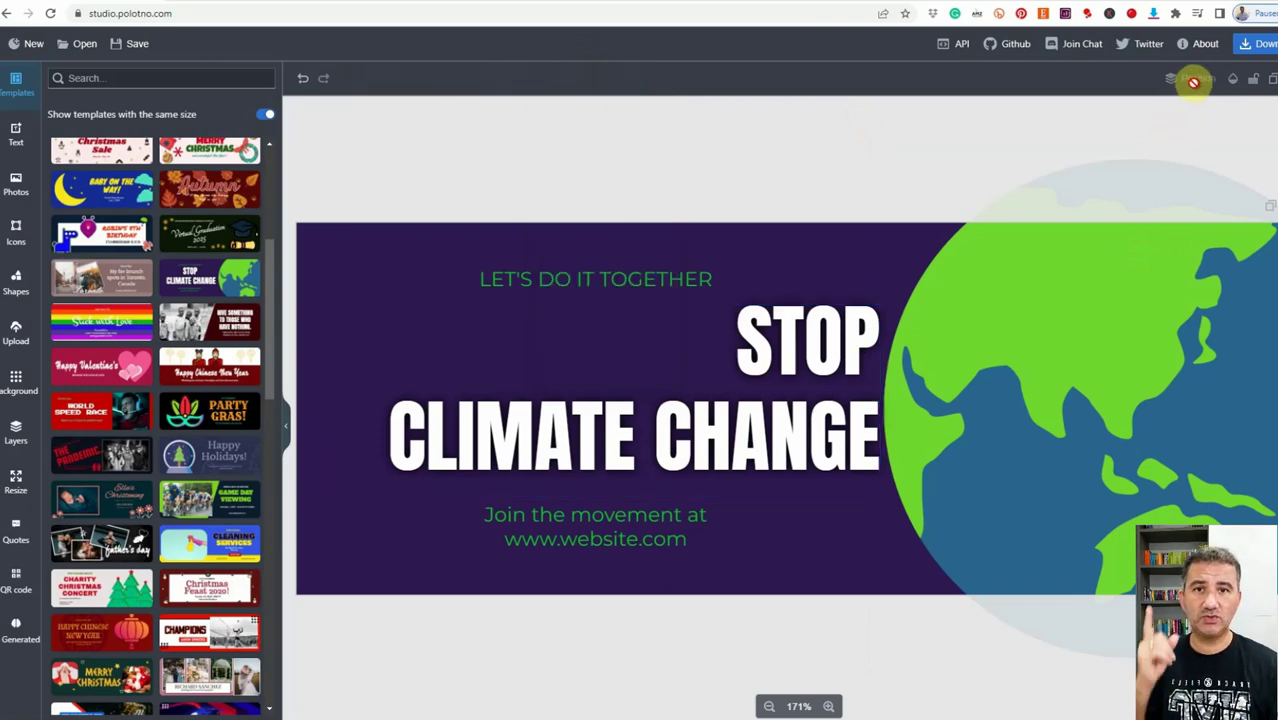
left_click(836, 326)
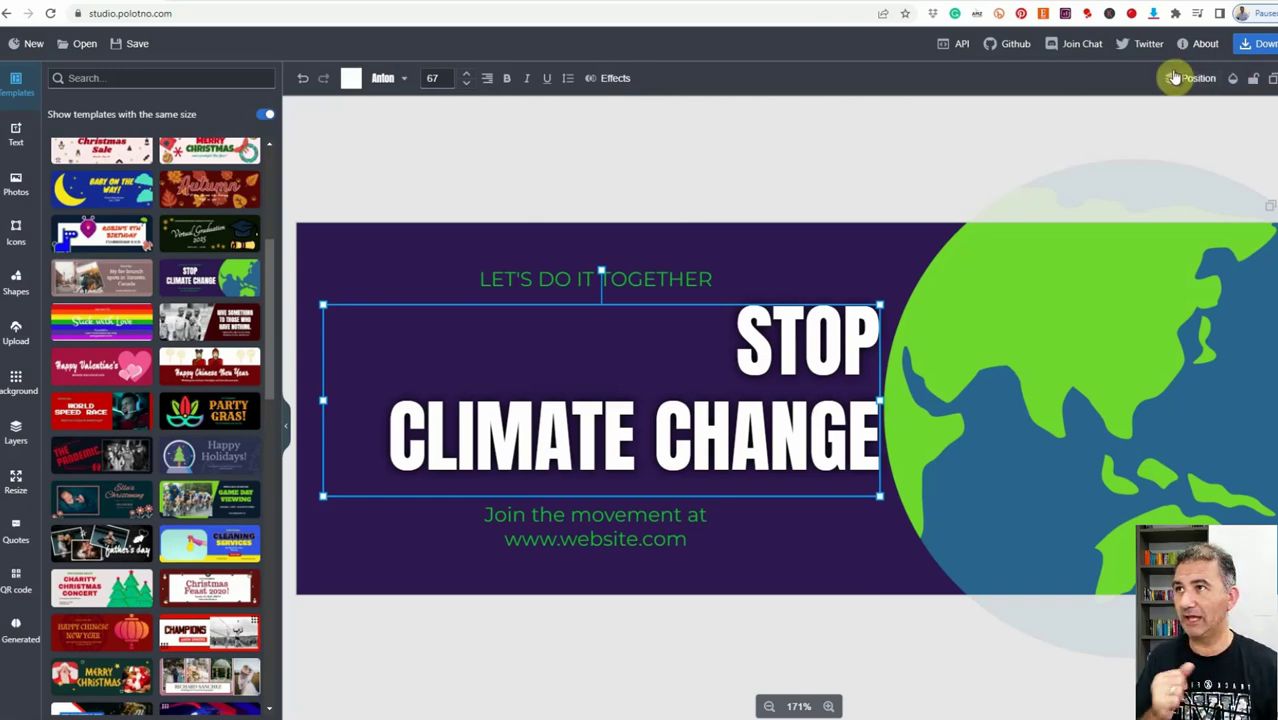
left_click(354, 82)
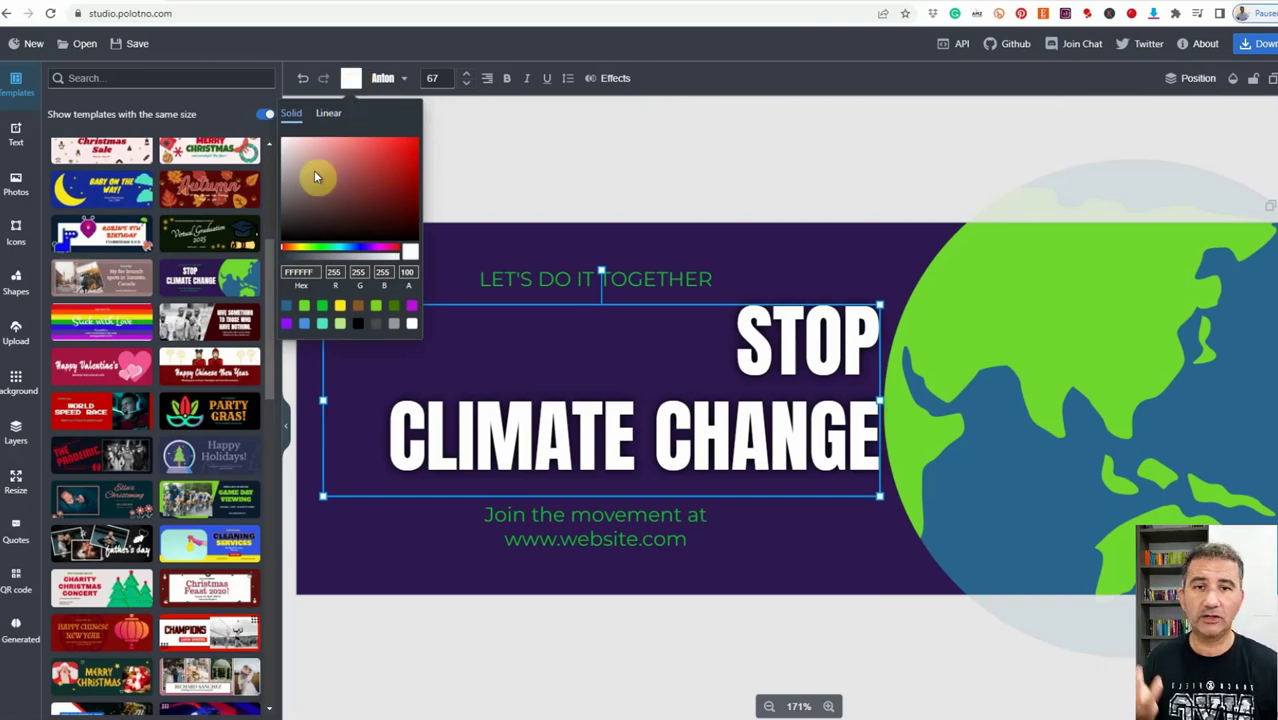
left_click(270, 268)
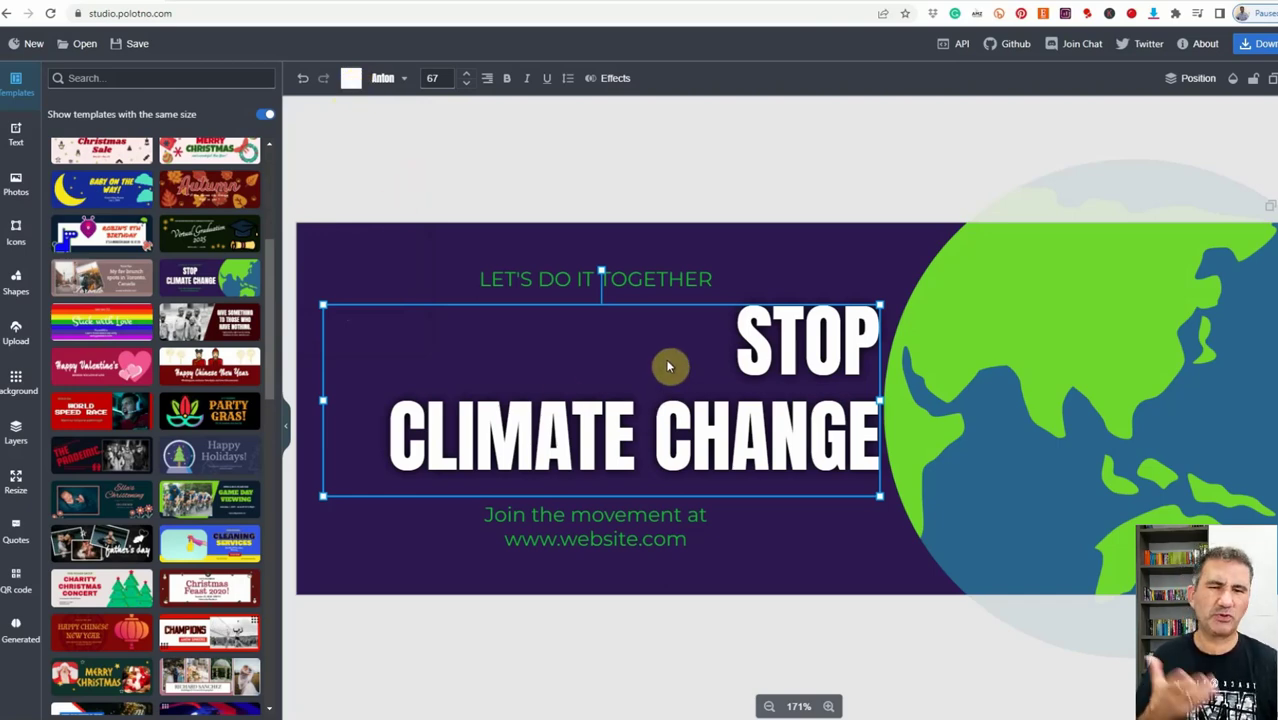
Examine the colour picker and hex code of the "LET'S DO IT TOGETHER" line.
left_click(693, 286)
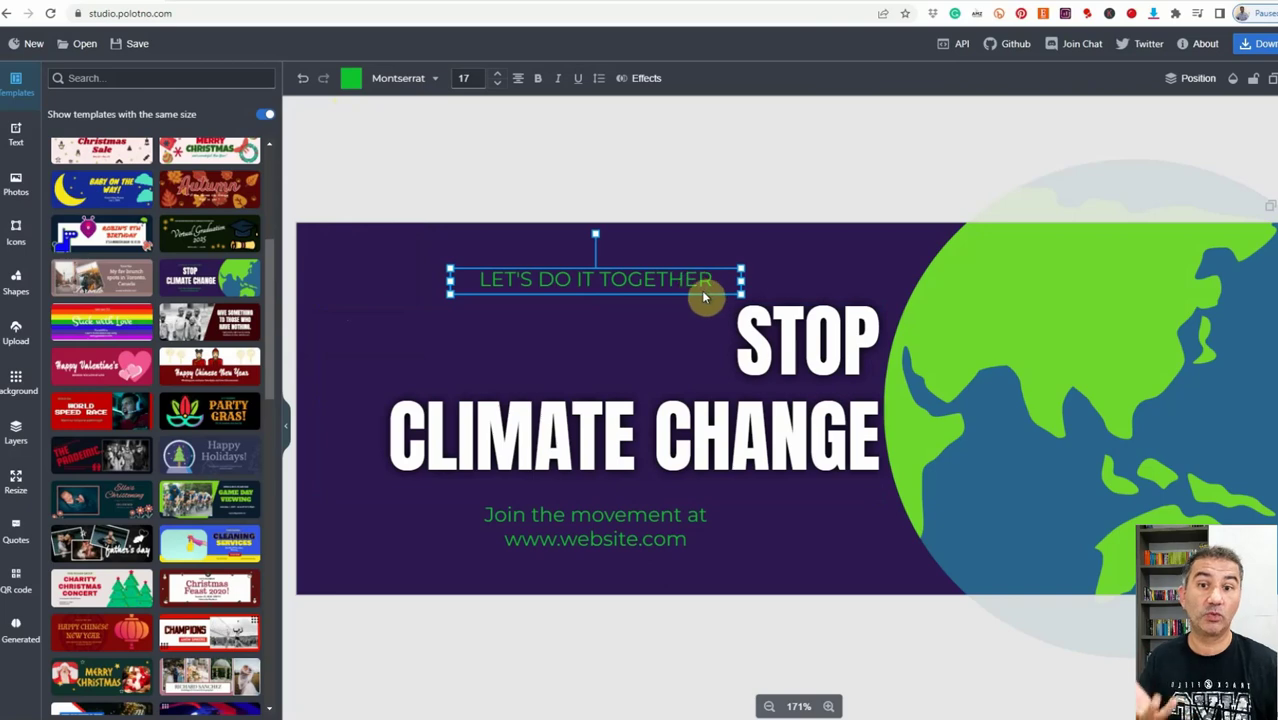
left_click(351, 78)
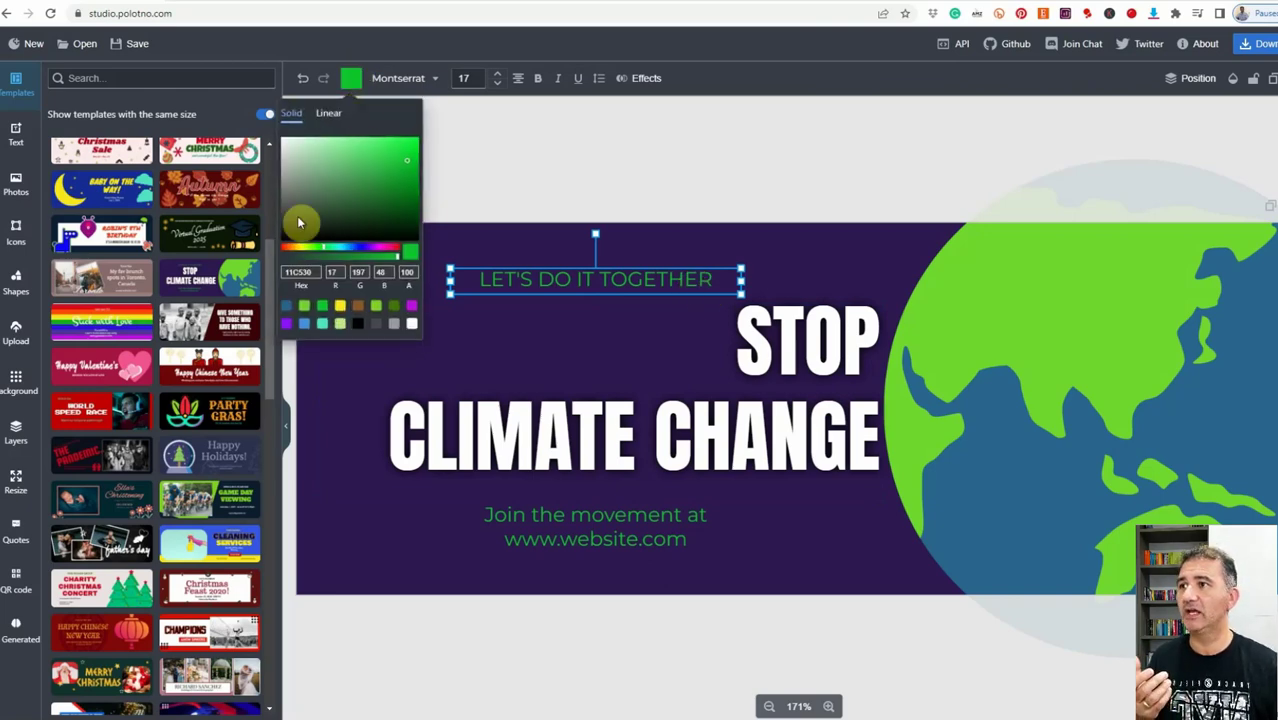
double_click(288, 272)
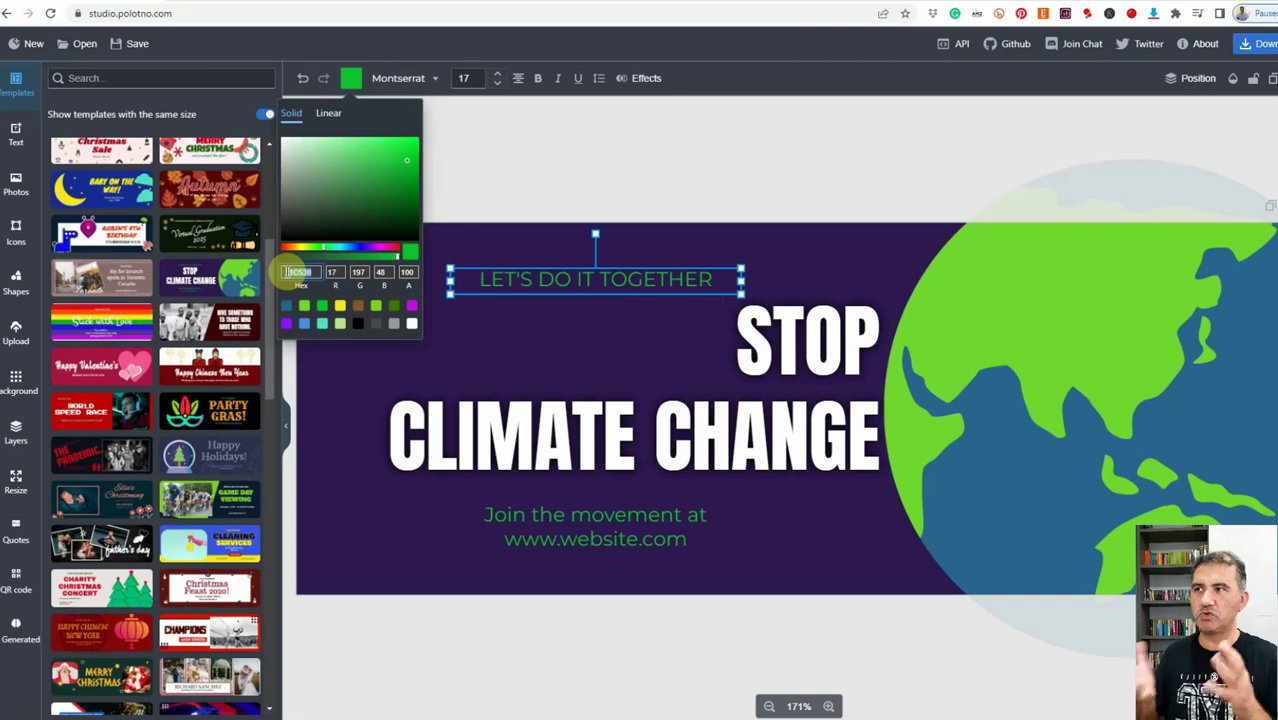
left_click(543, 214)
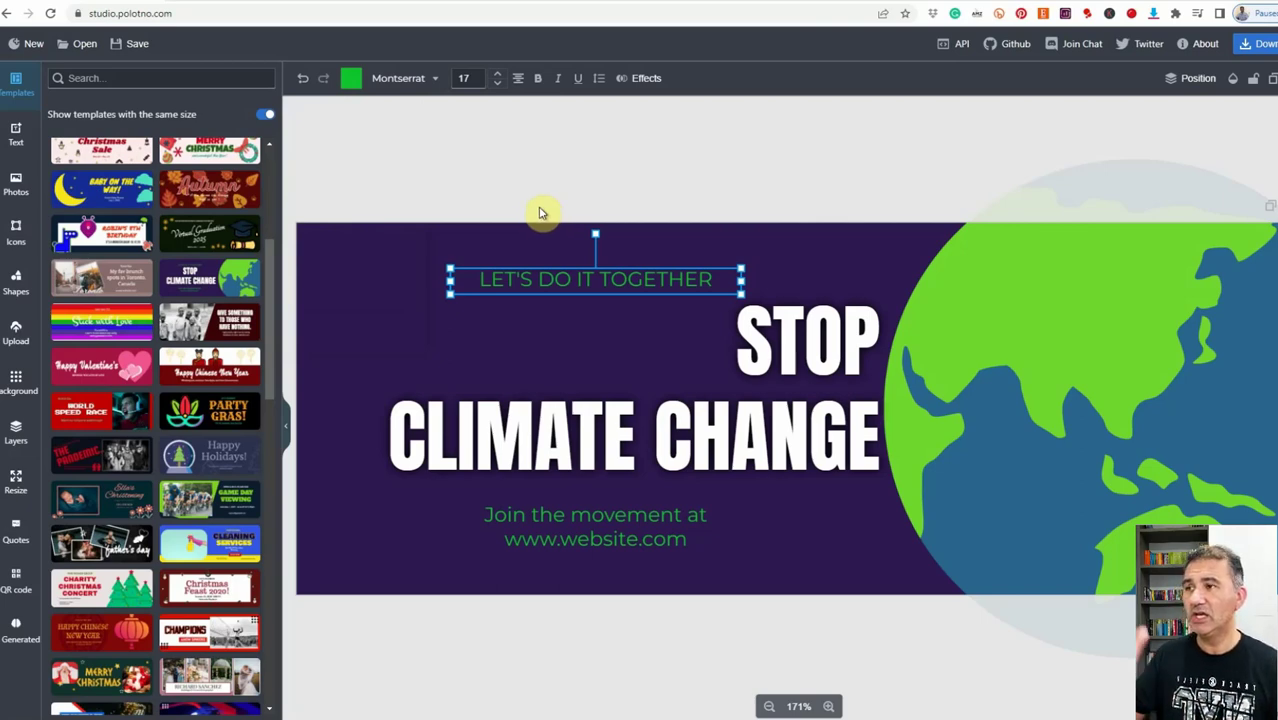
Search the same-size templates for "halloween".
scroll(268, 262, "down", 2)
left_click_drag(268, 262, 294, 157)
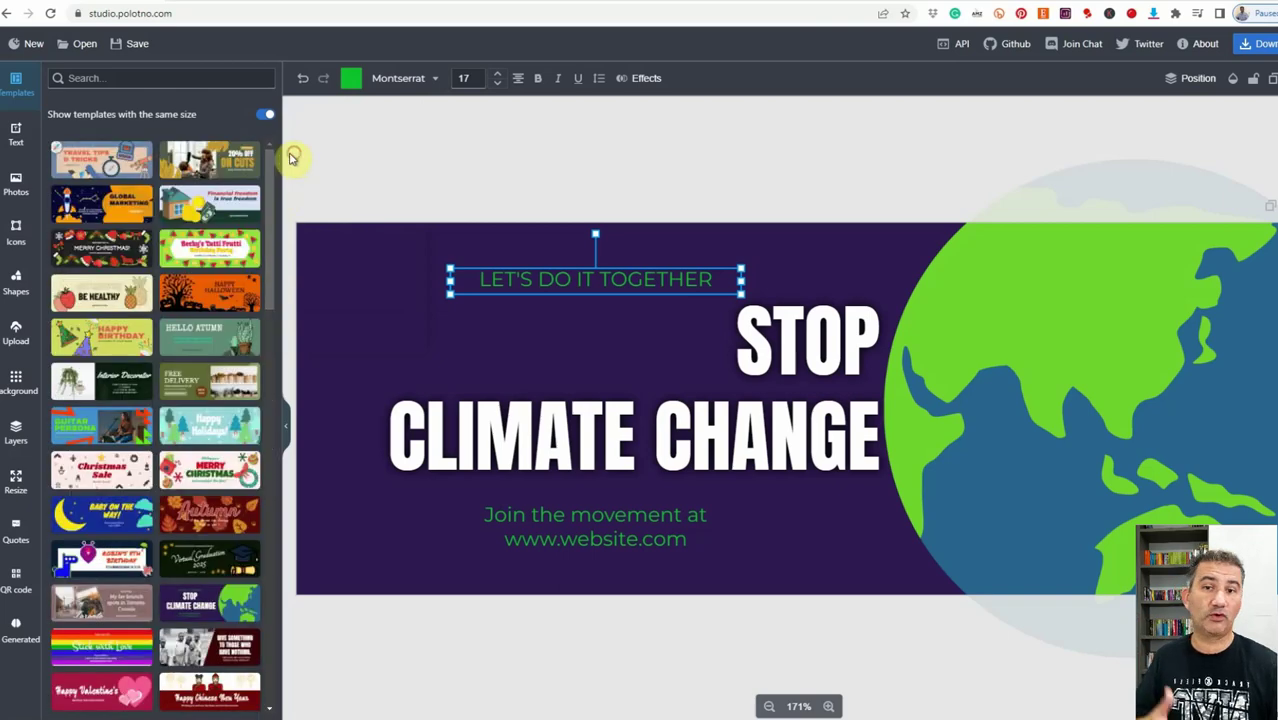
left_click(145, 78)
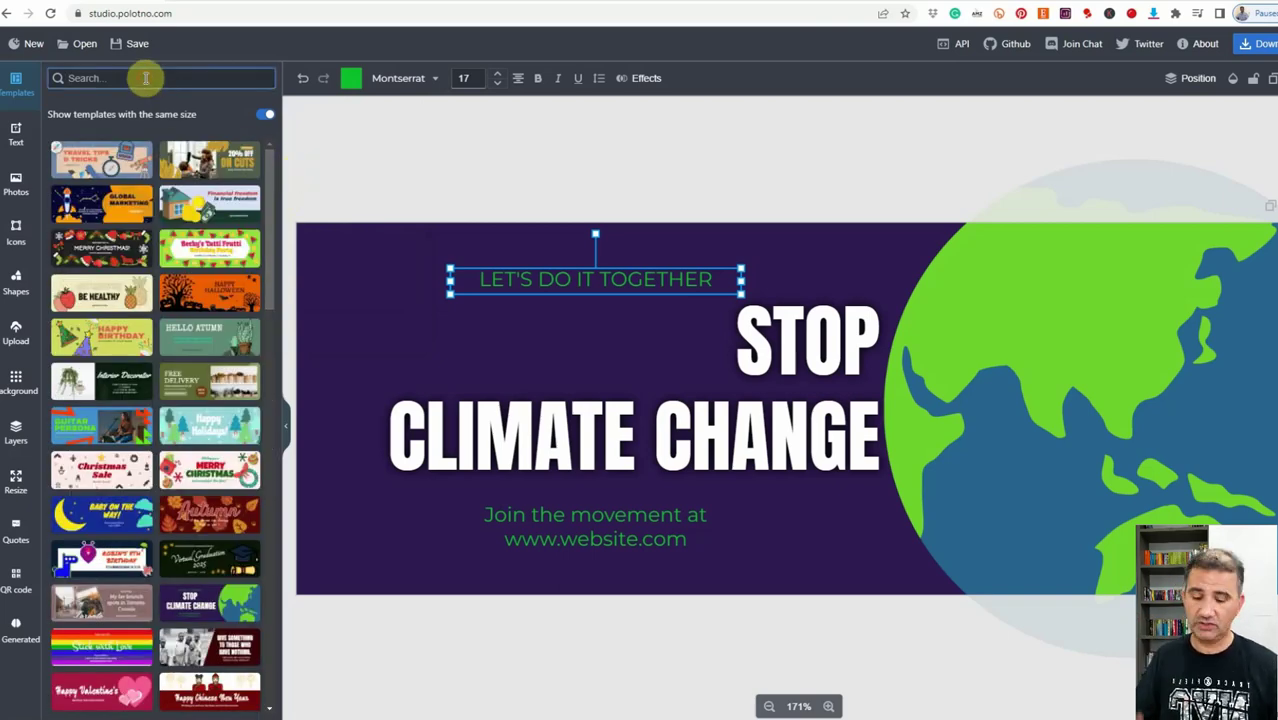
type("ha")
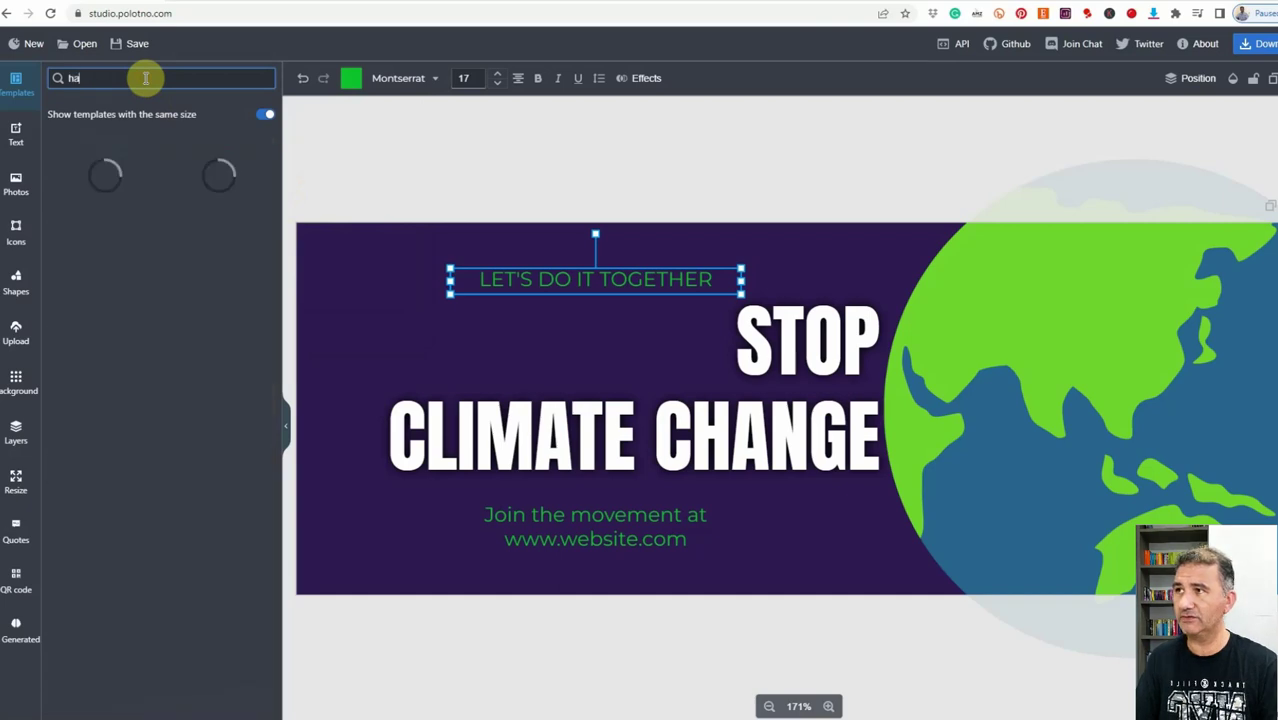
type("lloween")
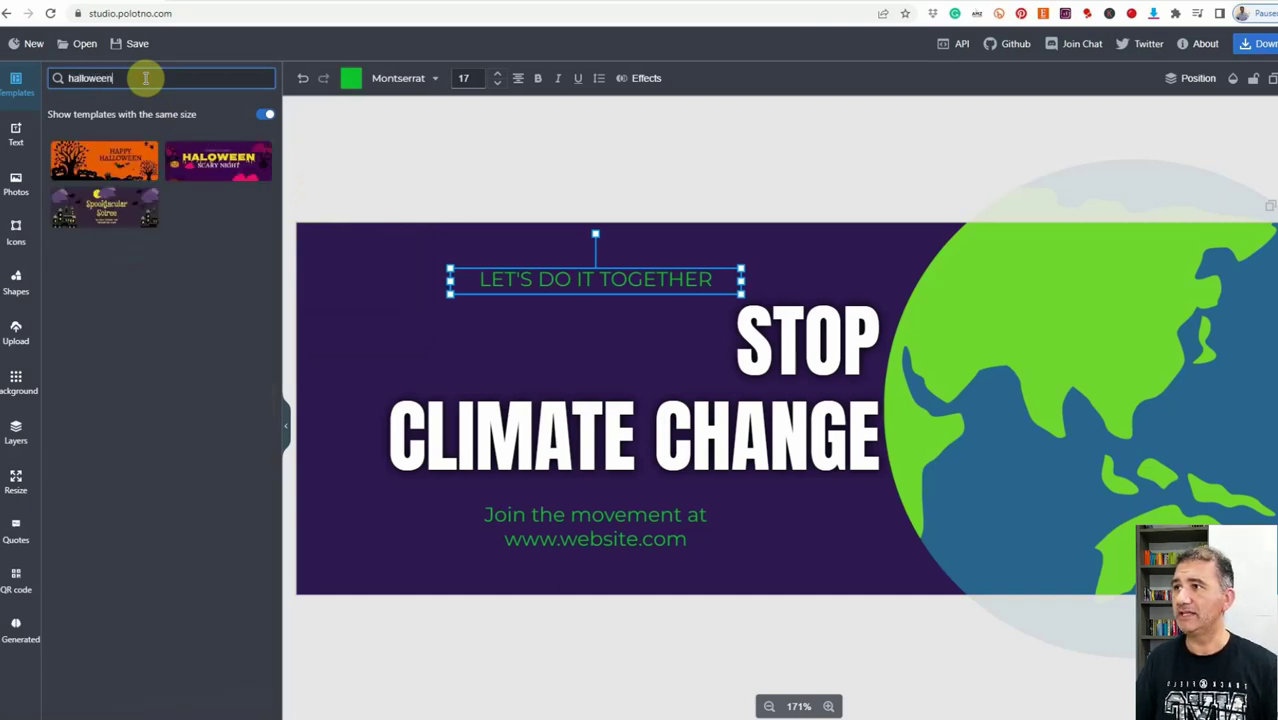
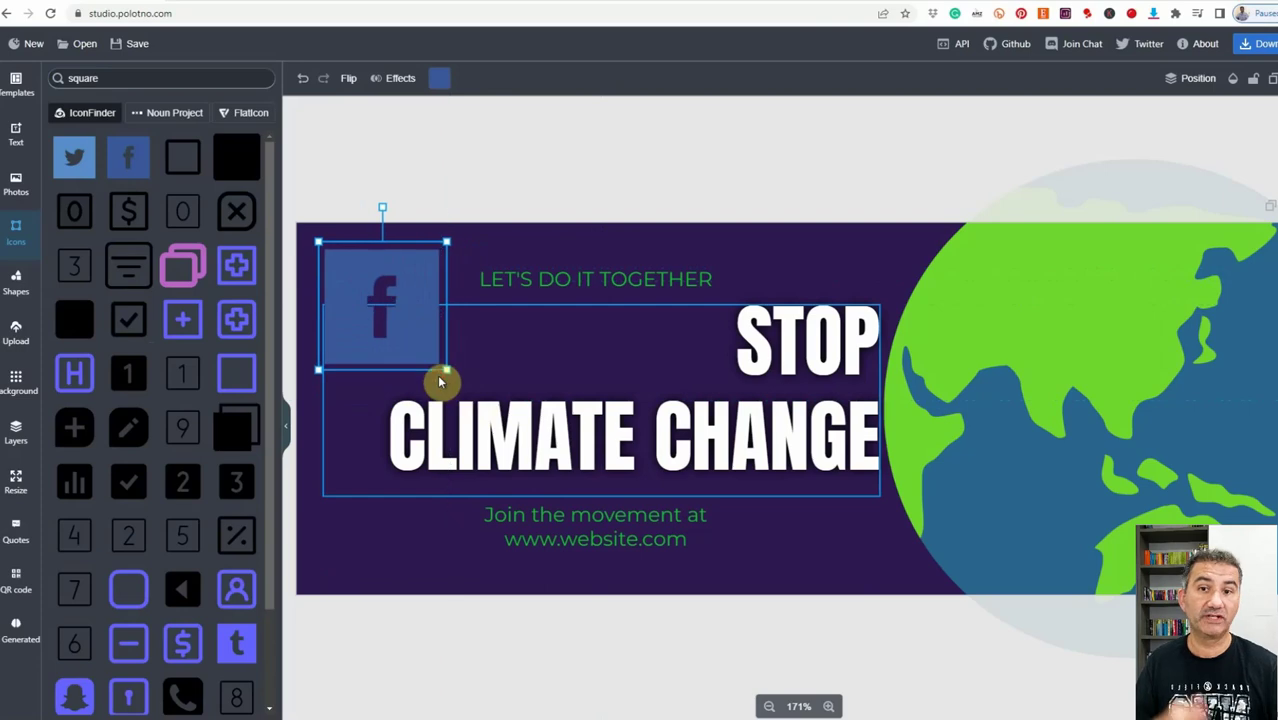
Look through the available shapes and search the background photos for "abstract".
left_click(15, 288)
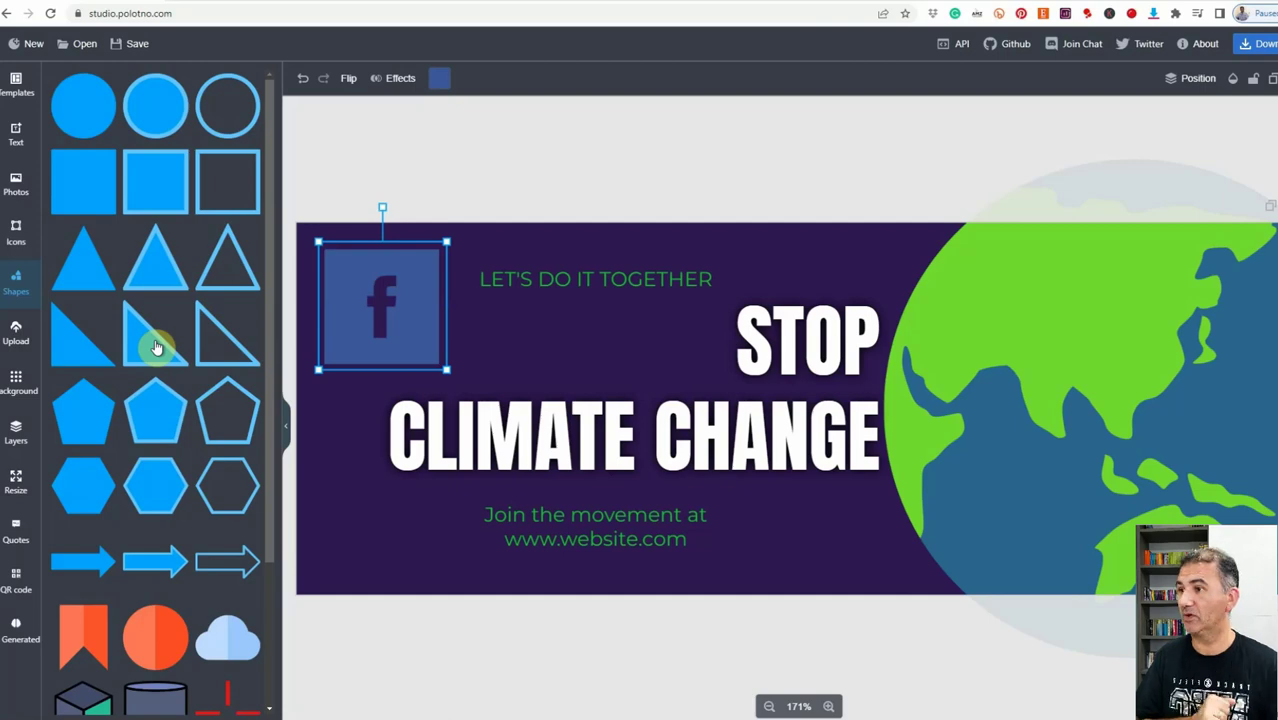
left_click(14, 387)
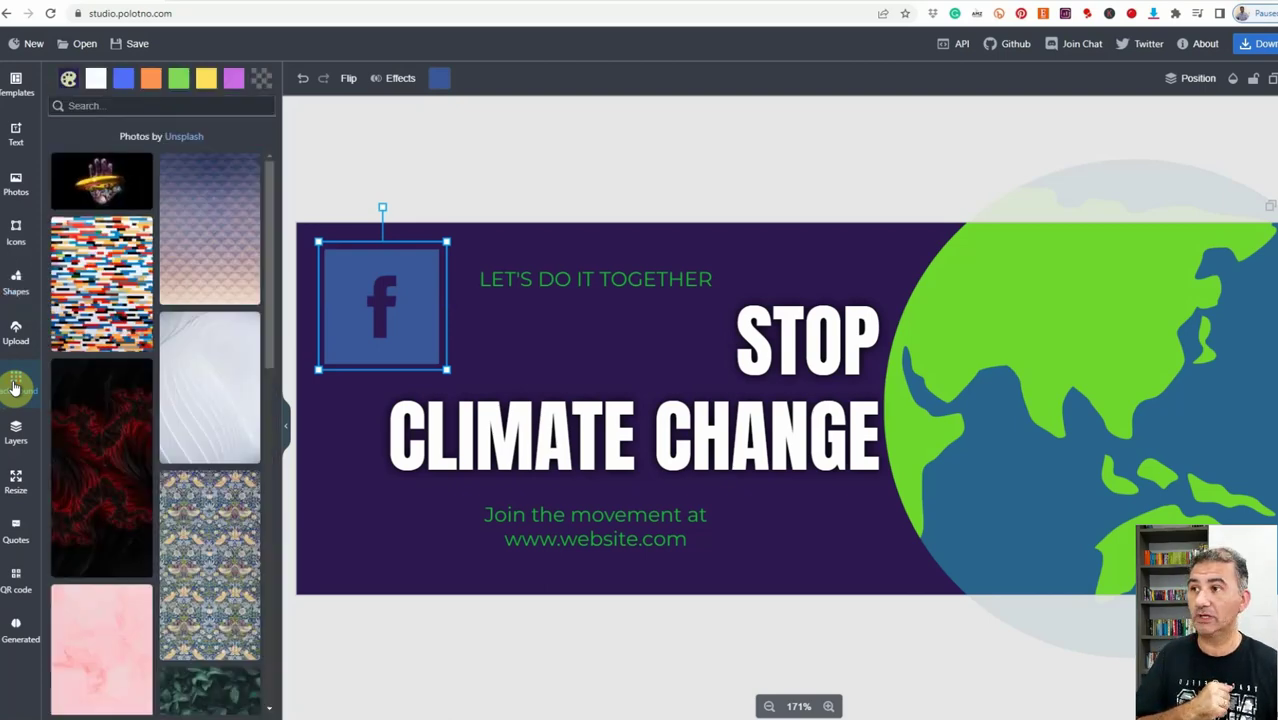
left_click(144, 107)
type("a")
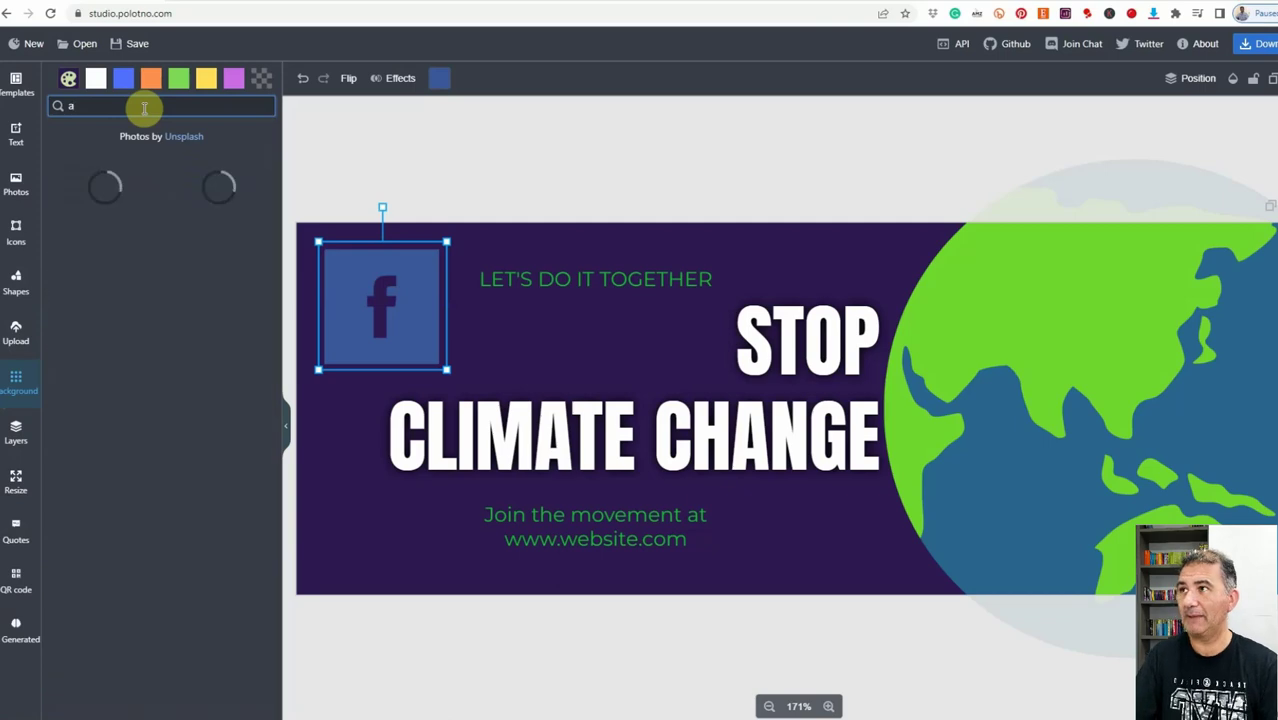
type("bstract")
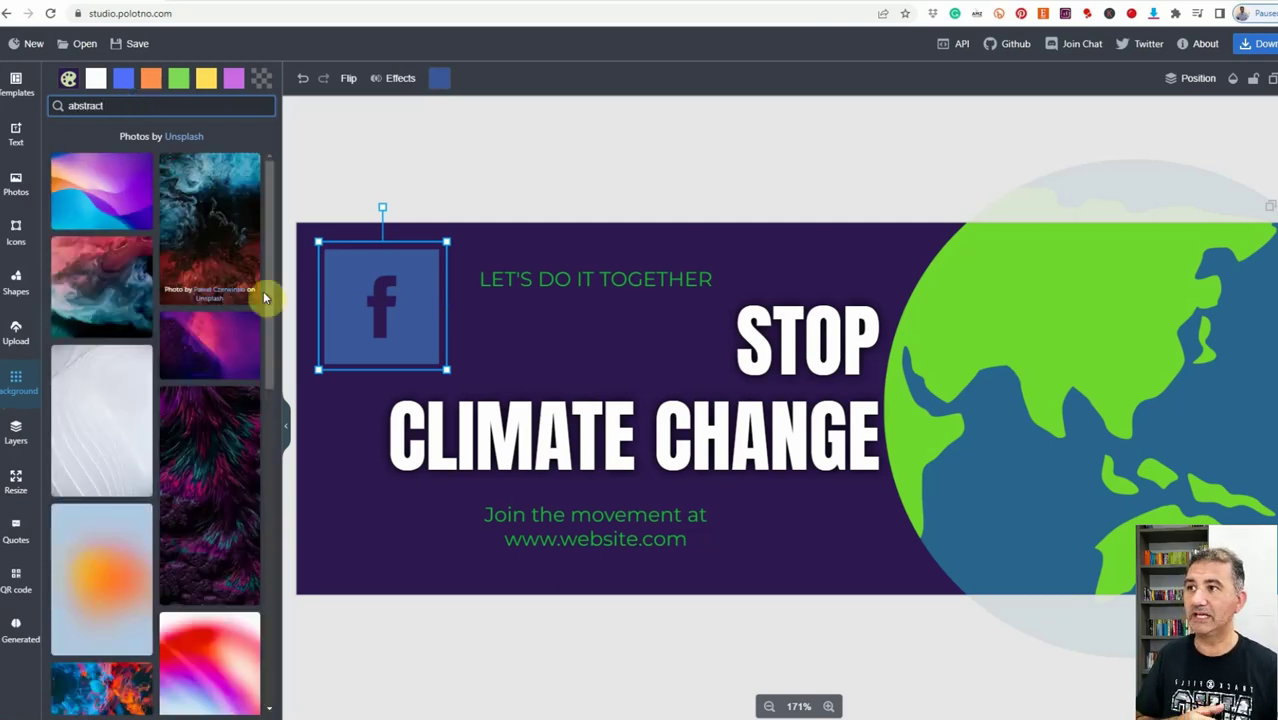
left_click_drag(271, 270, 271, 562)
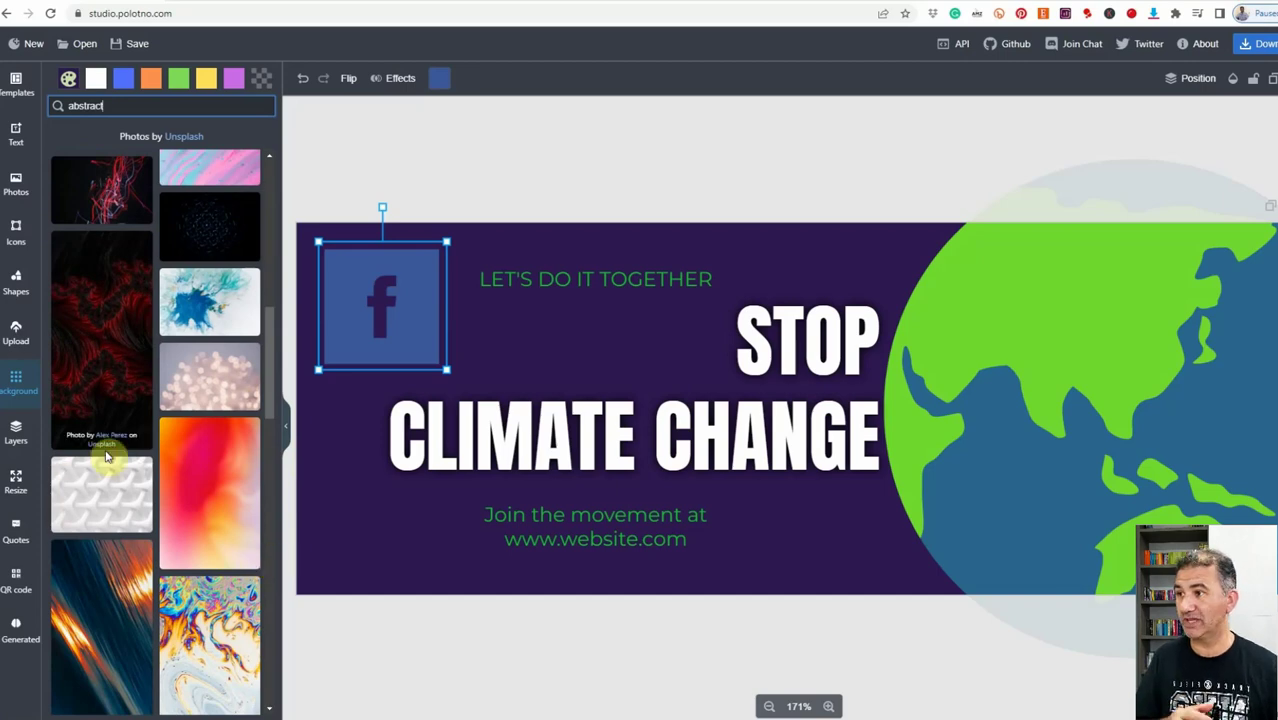
Reorder the layers so the "Join the movement" text and the globe graphic sit above the "LET'S DO IT TOGETHER" text.
left_click(14, 445)
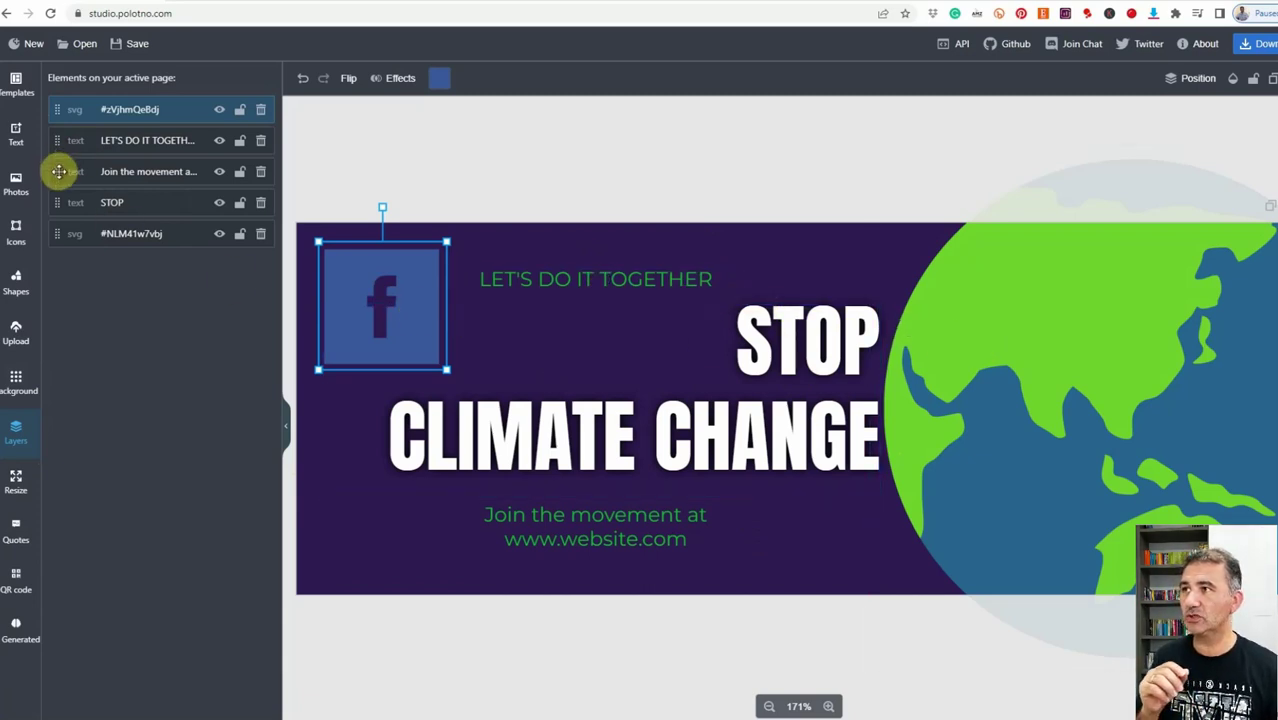
left_click_drag(57, 171, 62, 140)
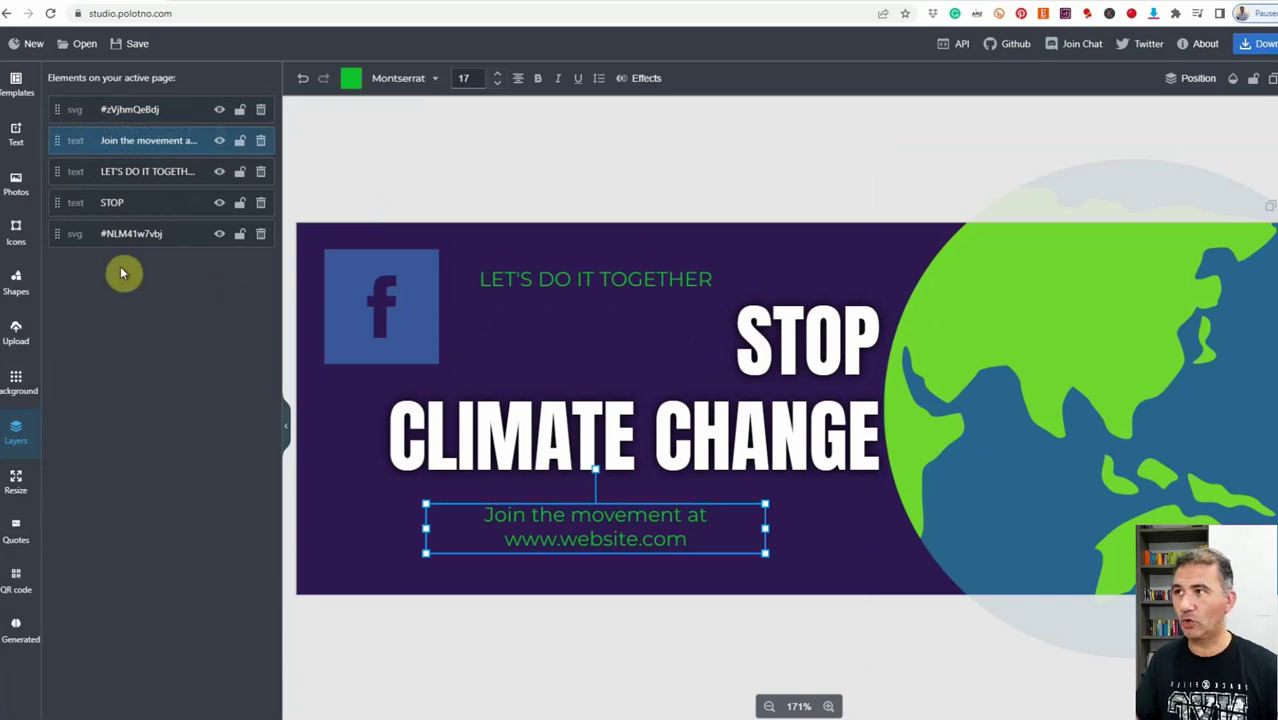
left_click_drag(57, 234, 68, 168)
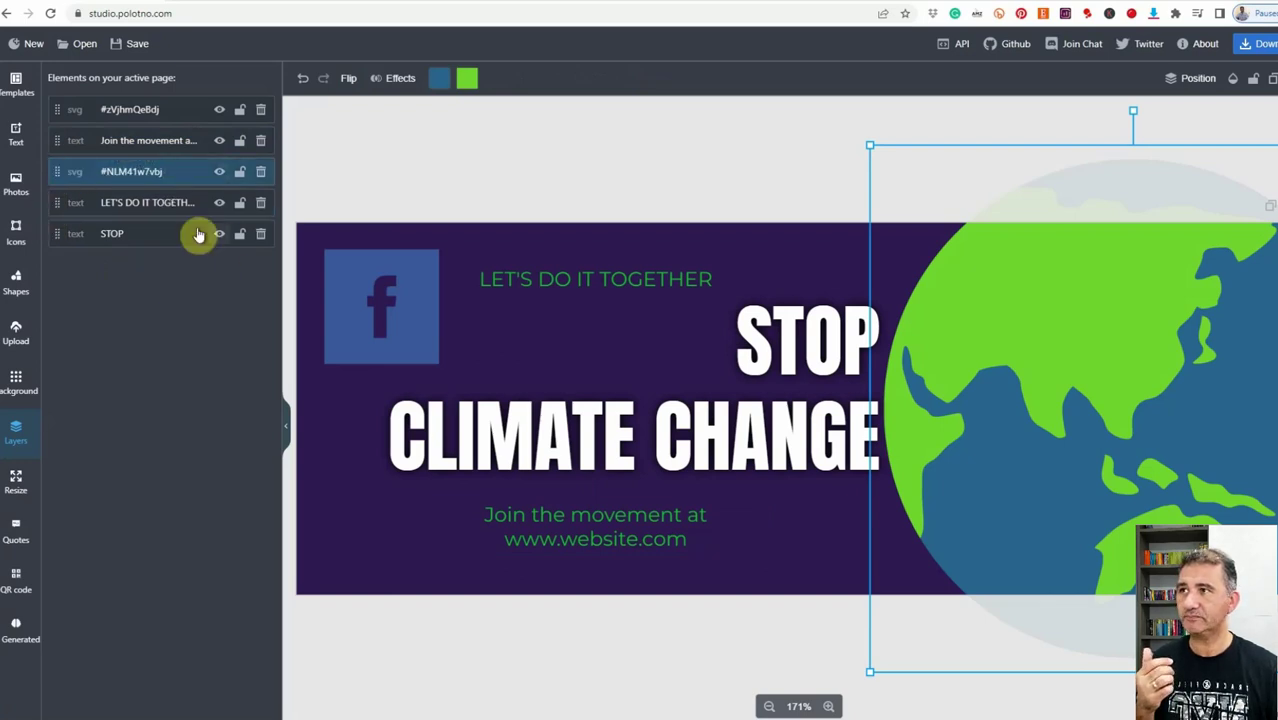
Lock the globe graphic's layer and toggle its visibility off and back on.
left_click(240, 173)
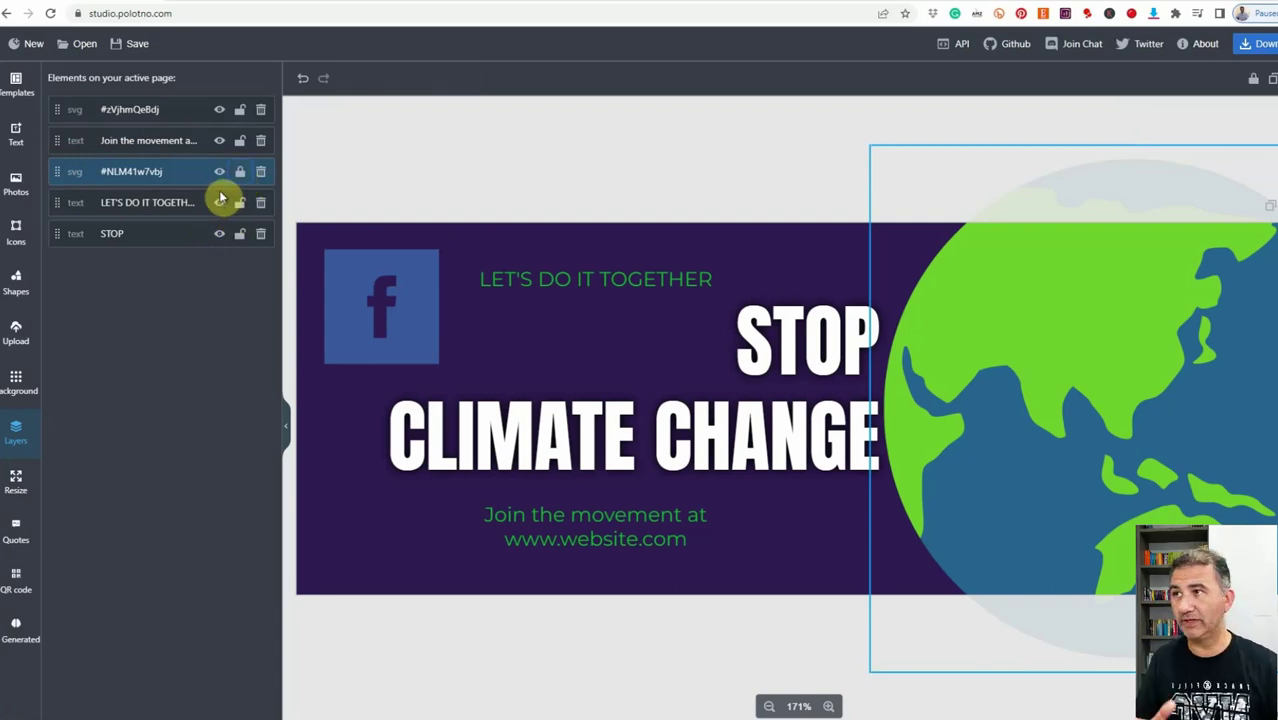
left_click(220, 176)
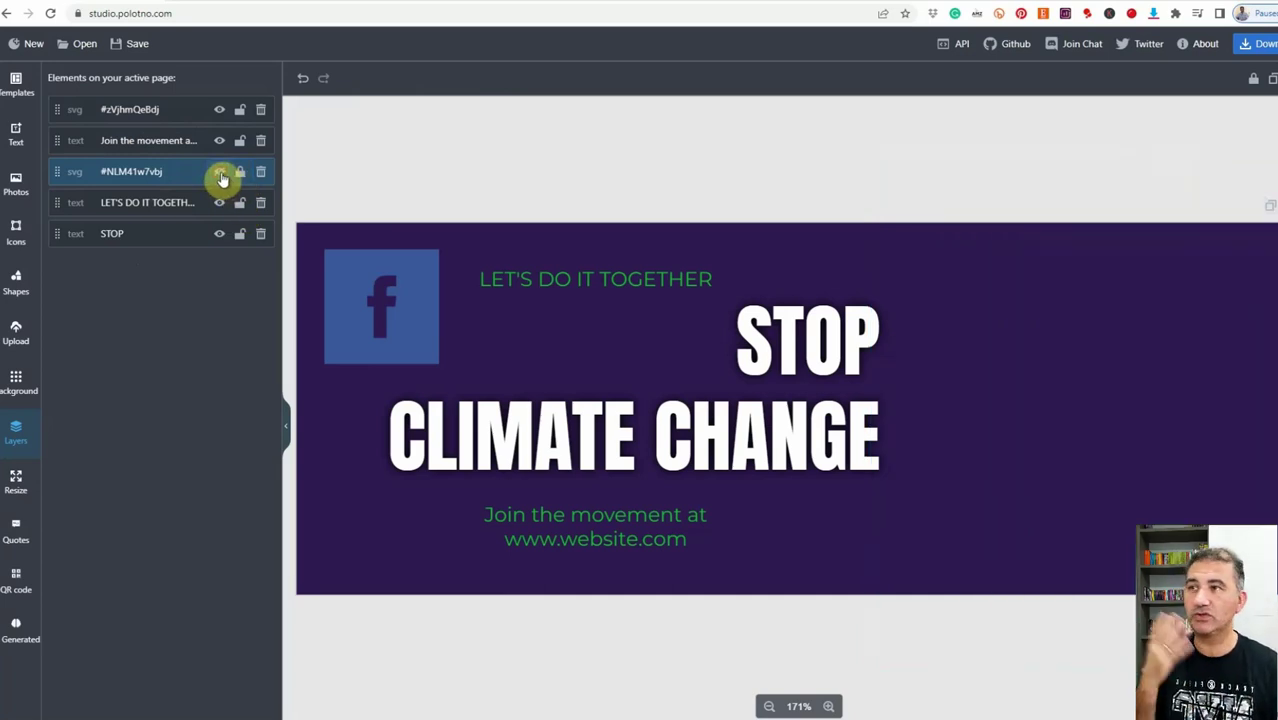
left_click(220, 176)
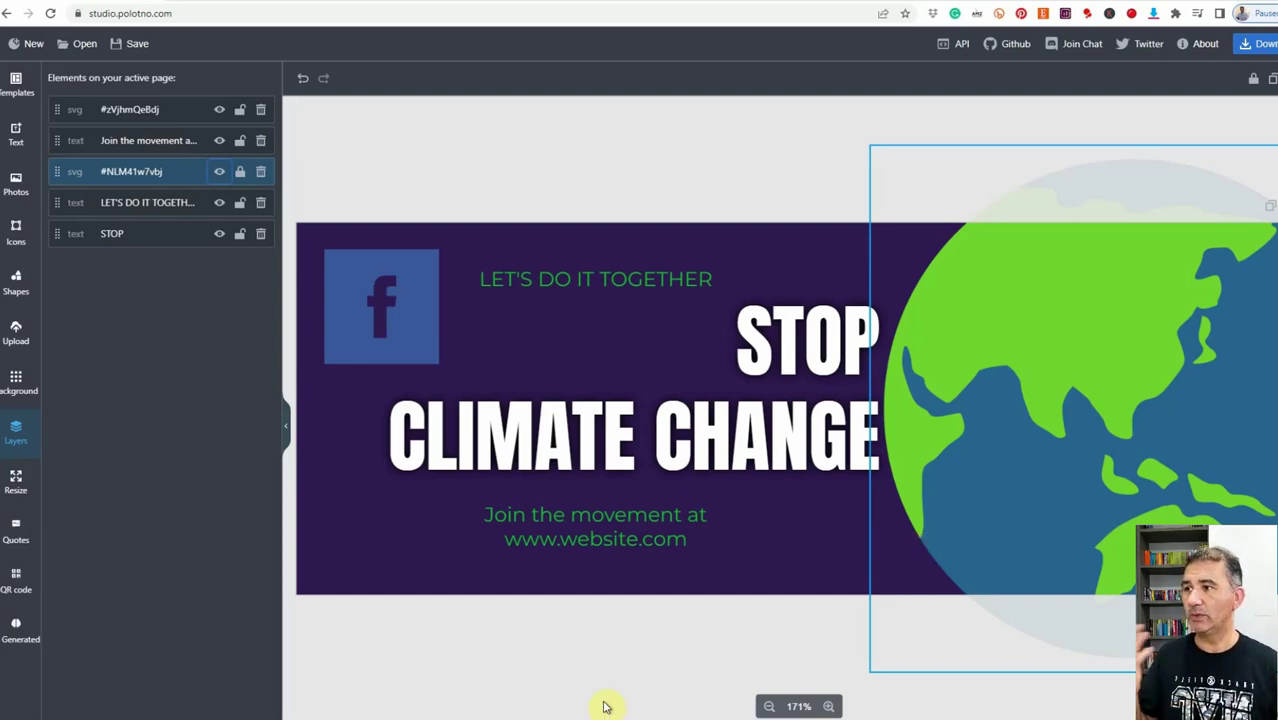
Browse the Sport quotes and insert the one beginning "The sports world is an echo chamber" into the design.
left_click(19, 541)
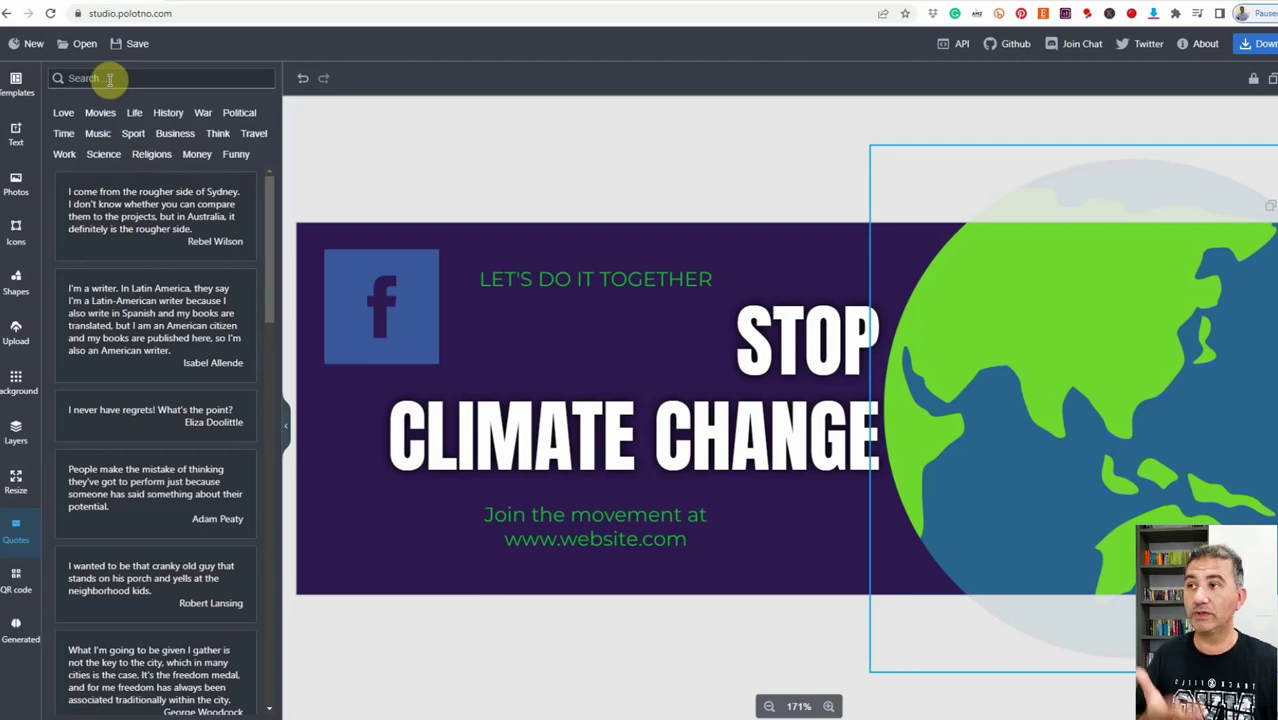
left_click(130, 135)
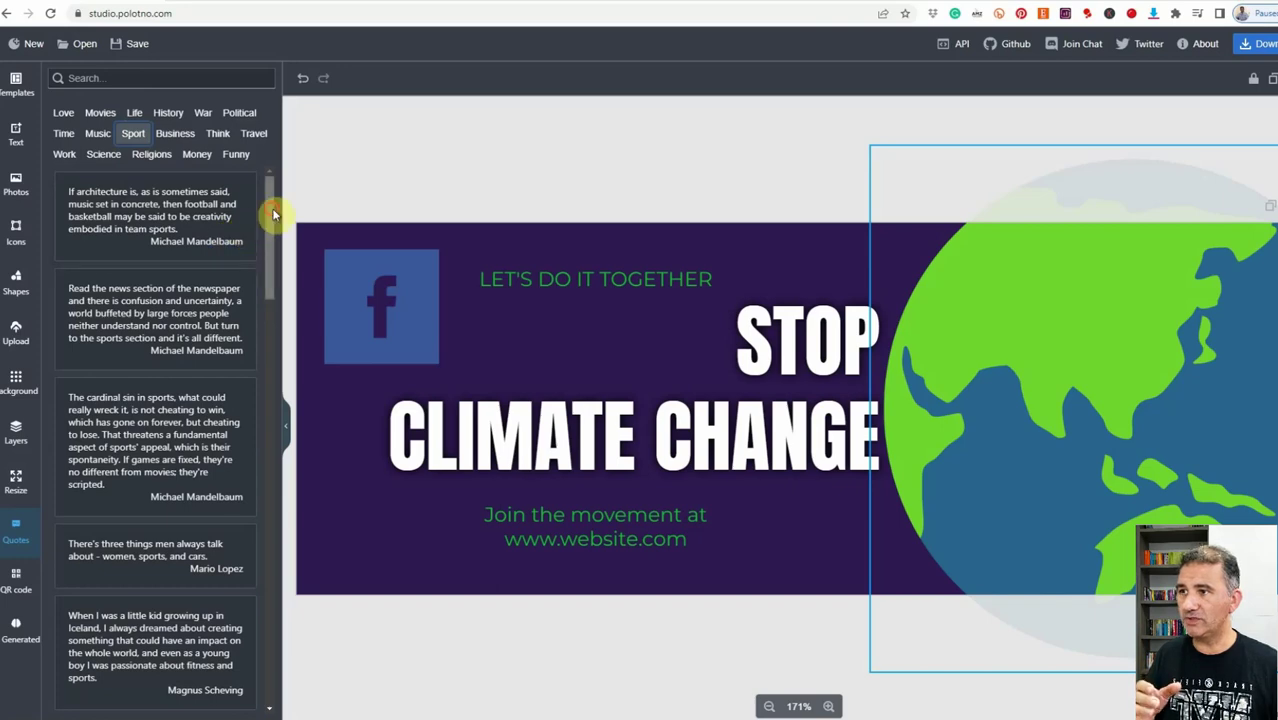
left_click_drag(272, 214, 259, 403)
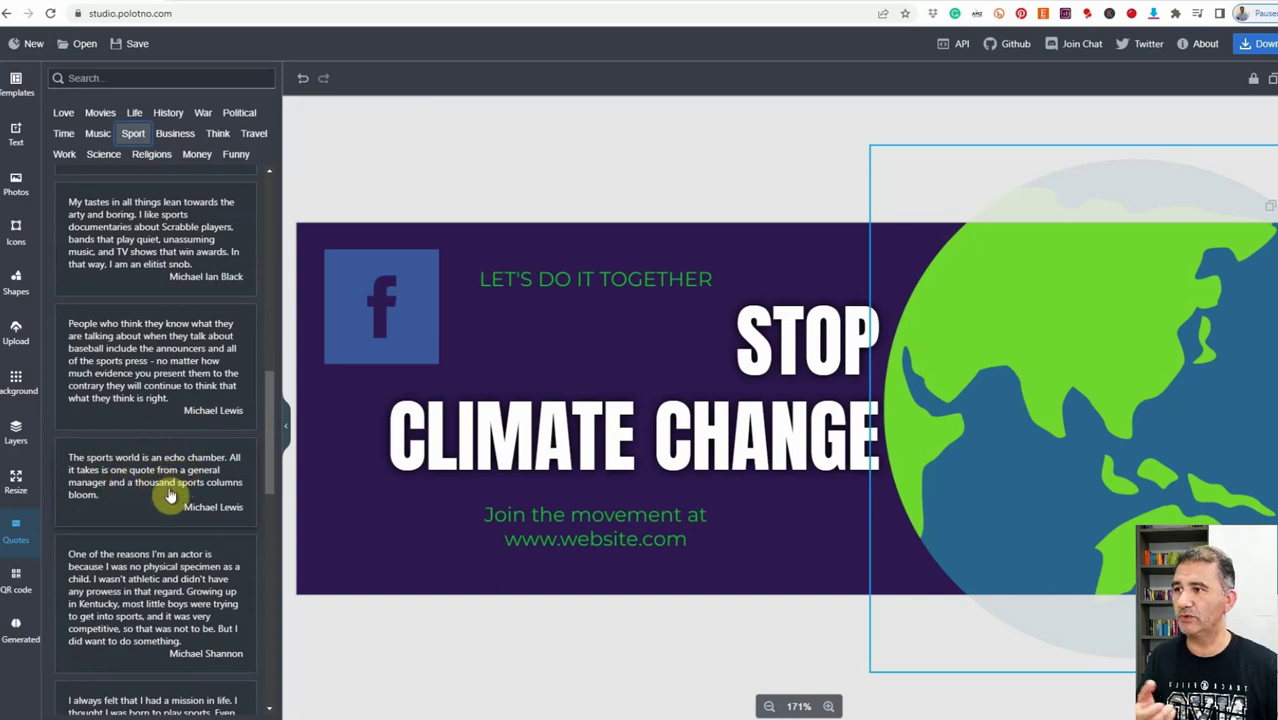
left_click(146, 478)
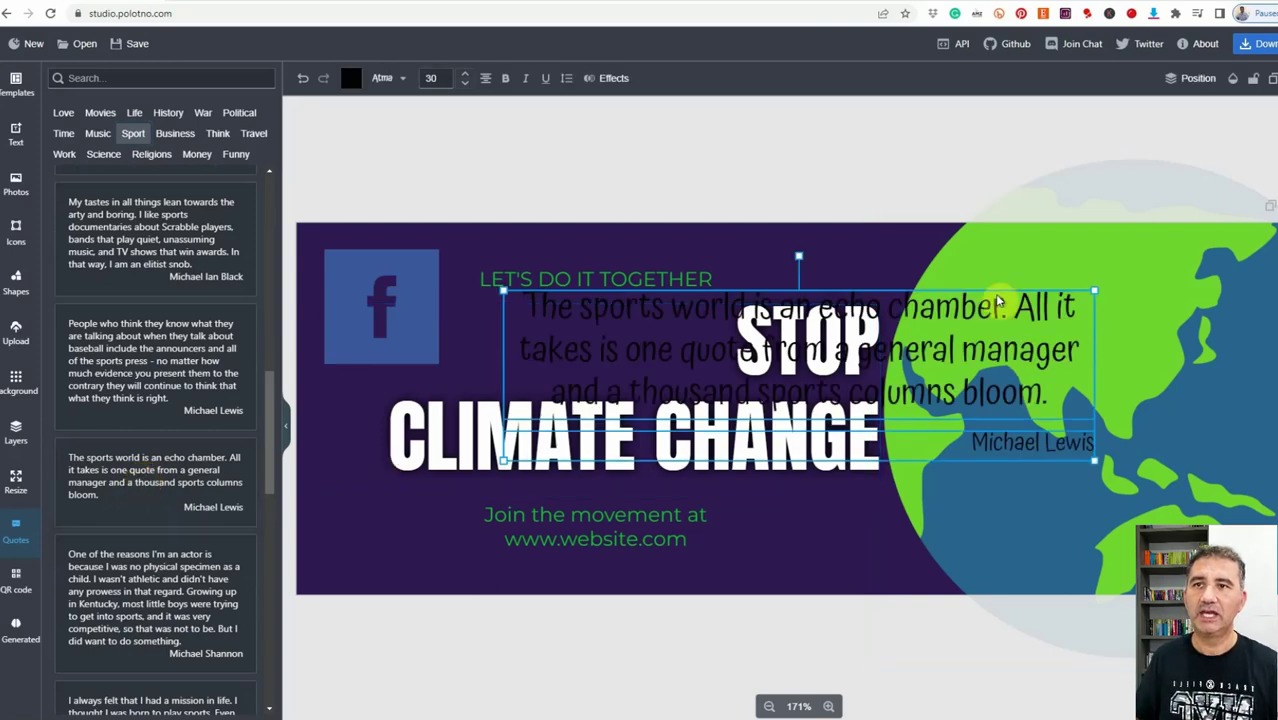
Delete the "STOP CLIMATE CHANGE" heading and position the sports quote text in its place between the two green text lines.
left_click_drag(995, 298, 931, 432)
left_click(817, 340)
key("Delete")
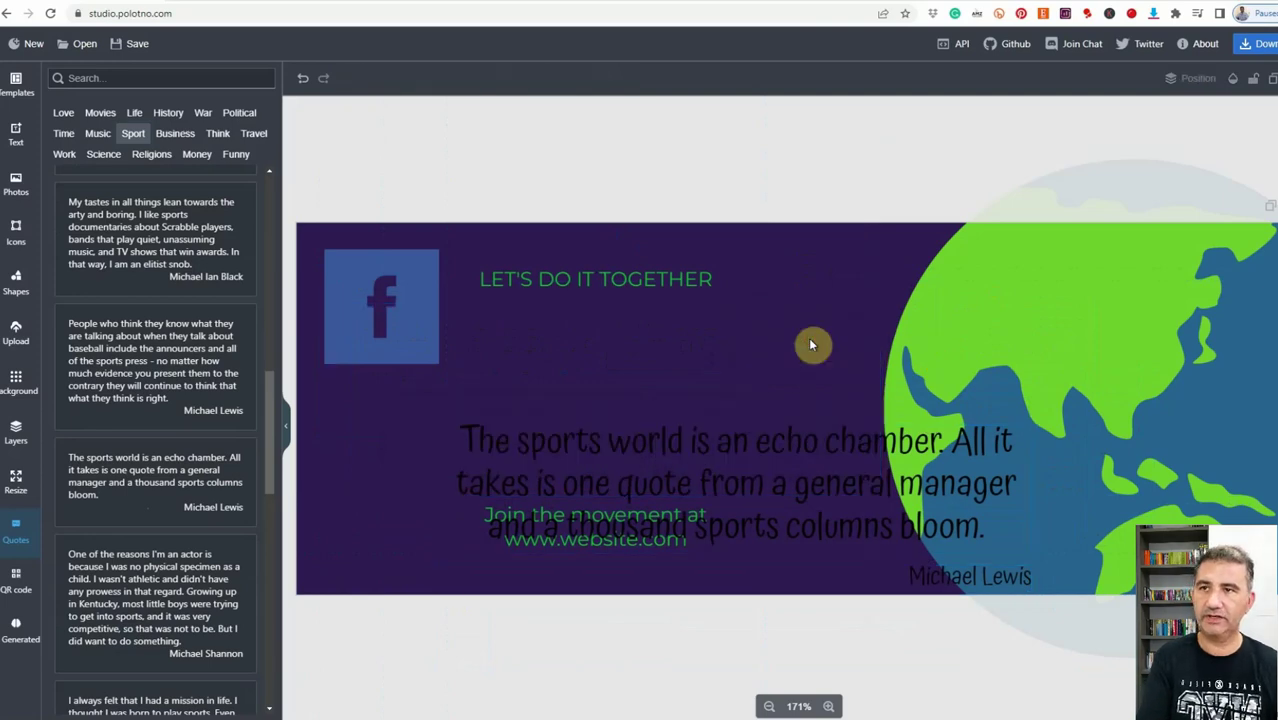
left_click_drag(842, 499, 797, 399)
Recolour the sports quote text to white (FFFFFF) and set its font to Alata.
left_click(350, 78)
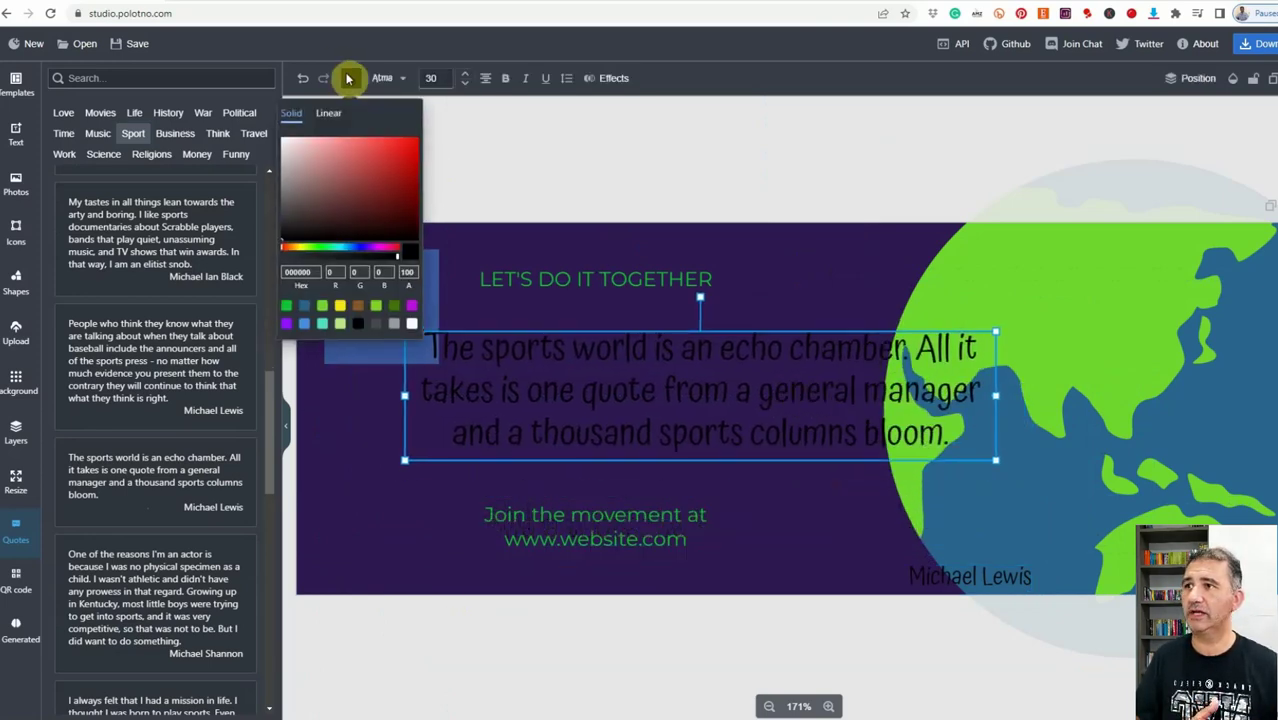
left_click(409, 323)
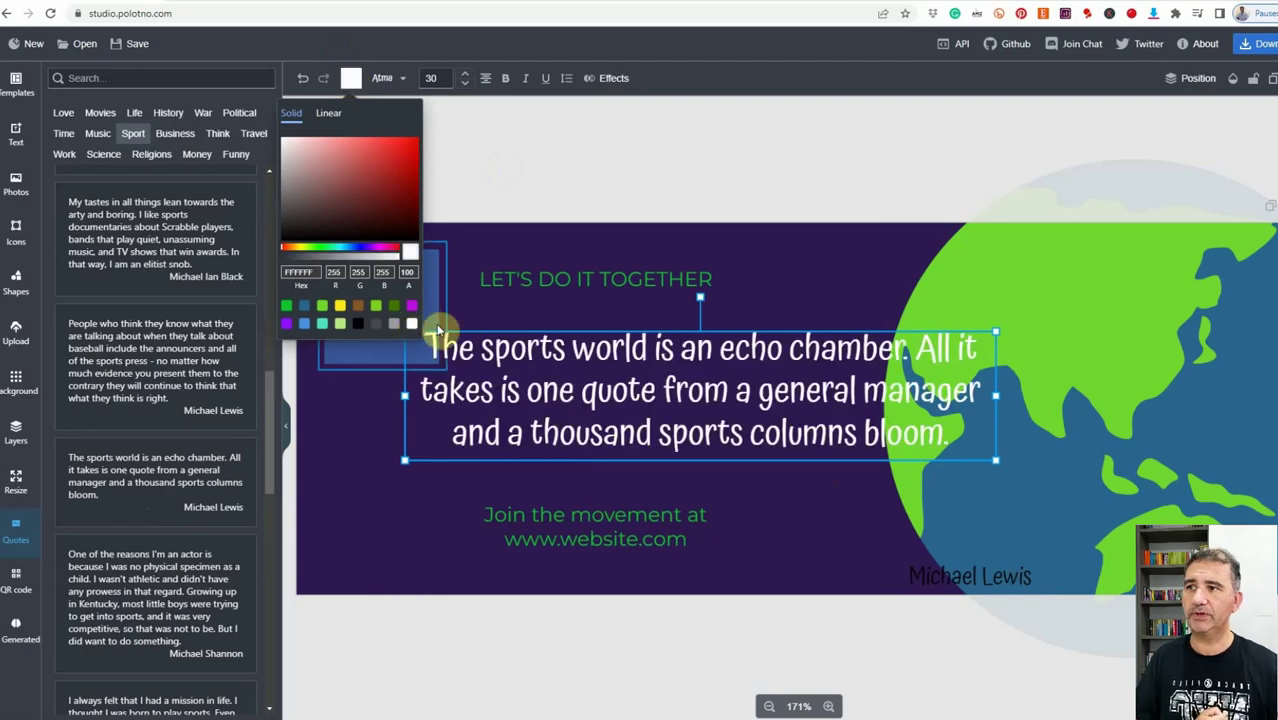
left_click(645, 425)
left_click(405, 80)
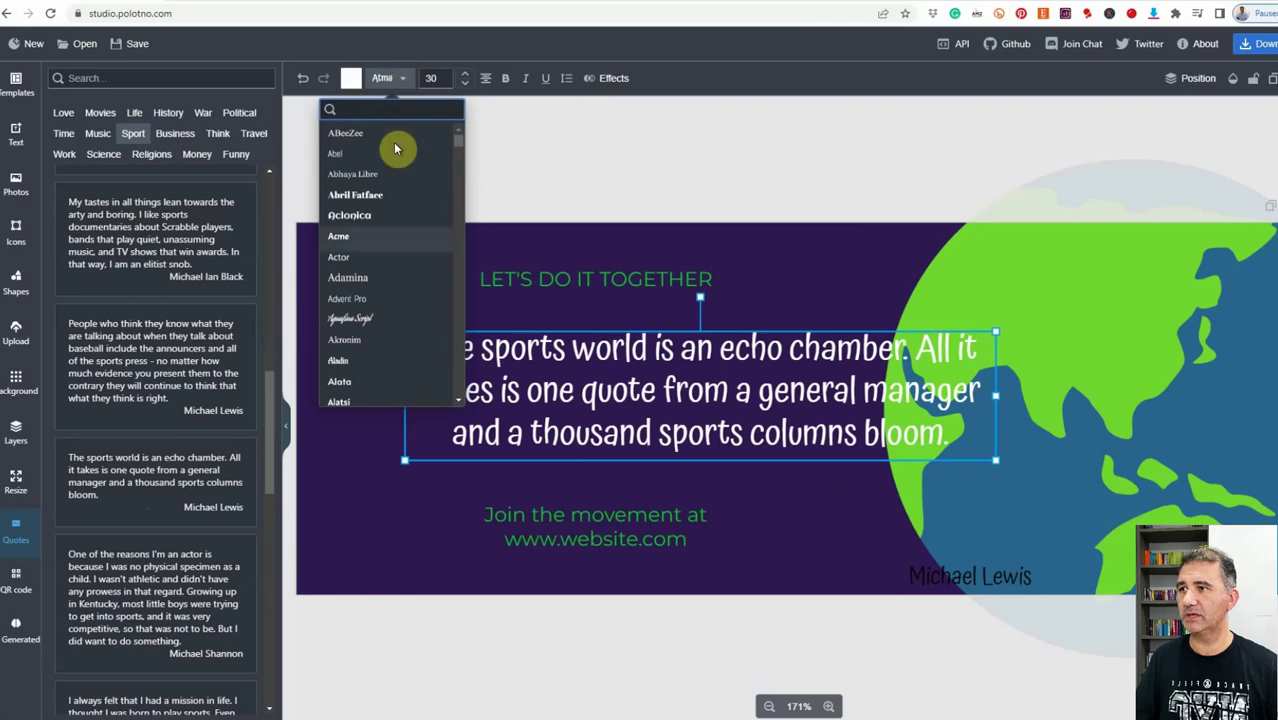
left_click(340, 386)
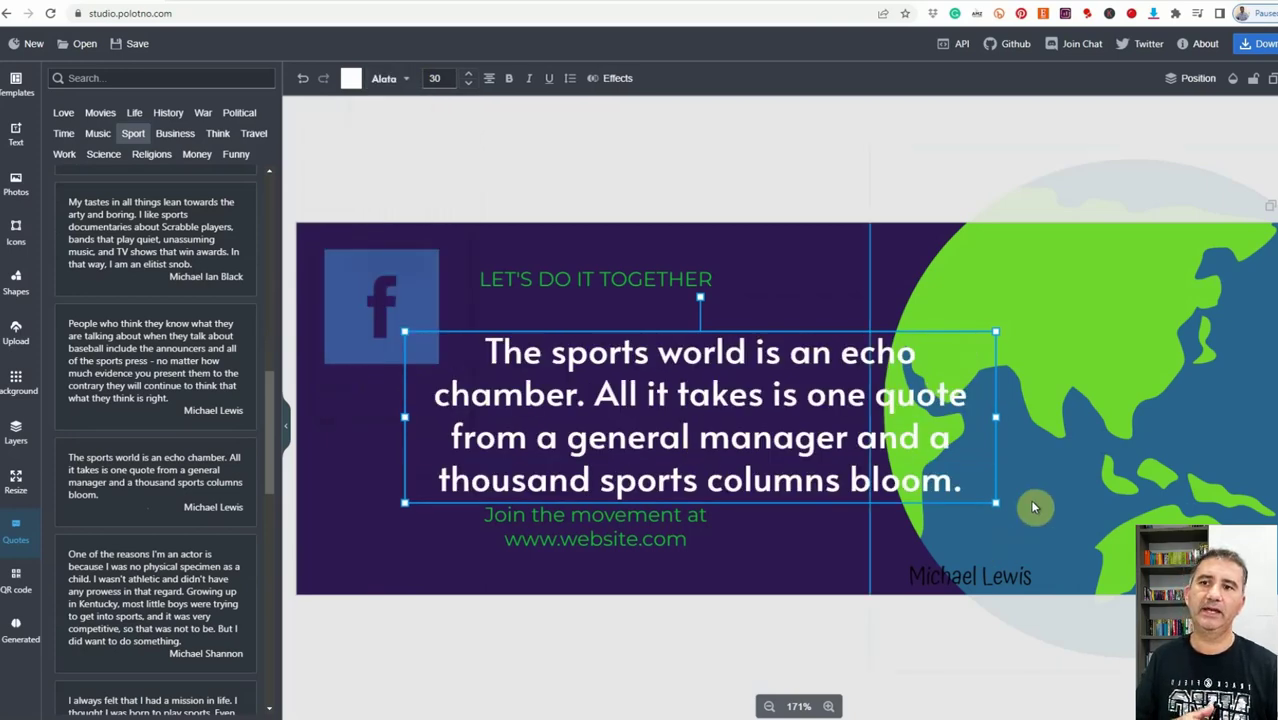
Scale the quote down to about font size 23 beside the globe and shrink the Facebook icon so it clears the text.
left_click_drag(995, 502, 866, 424)
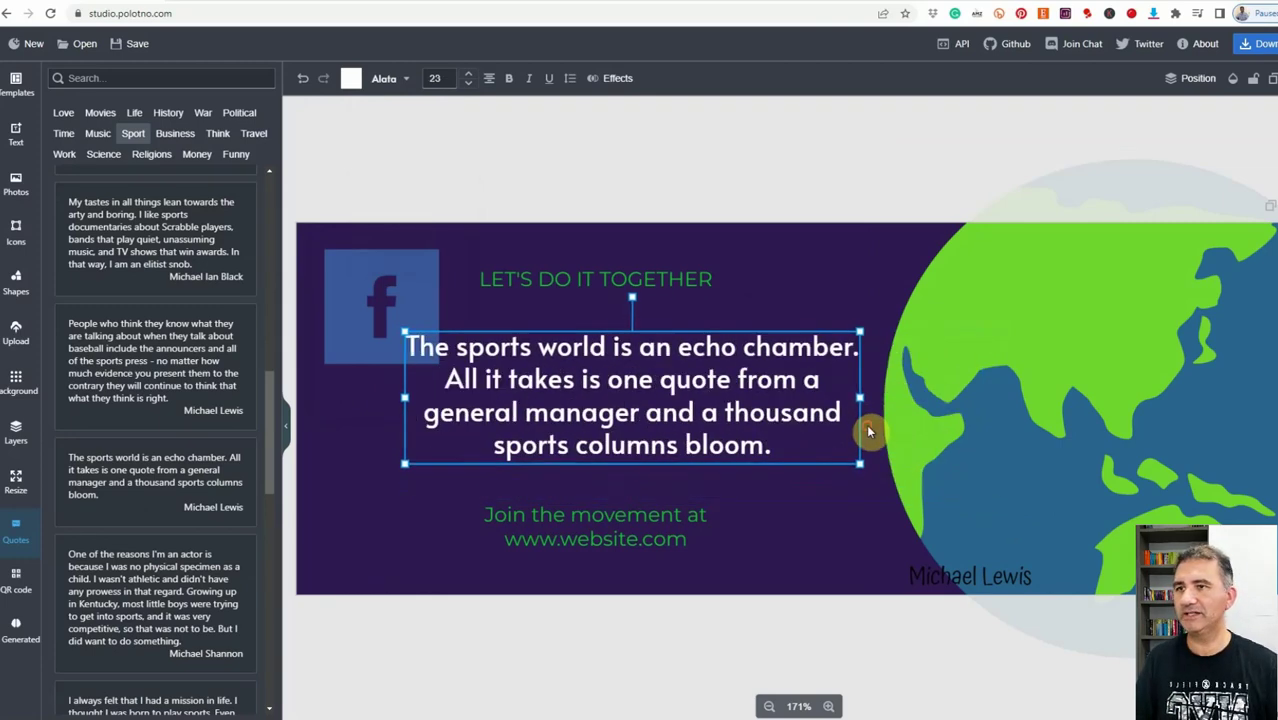
mouse_move(670, 398)
left_mouse_down()
mouse_move(680, 428)
mouse_move(666, 405)
left_mouse_up()
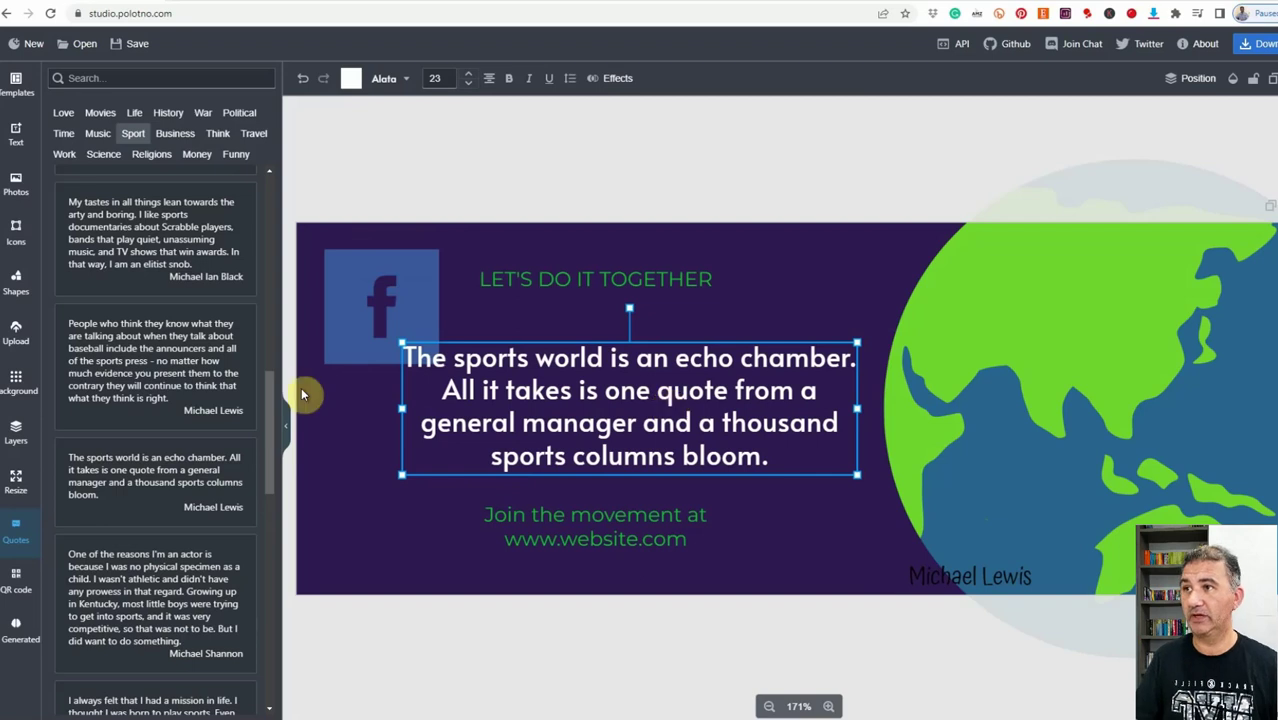
left_click(365, 337)
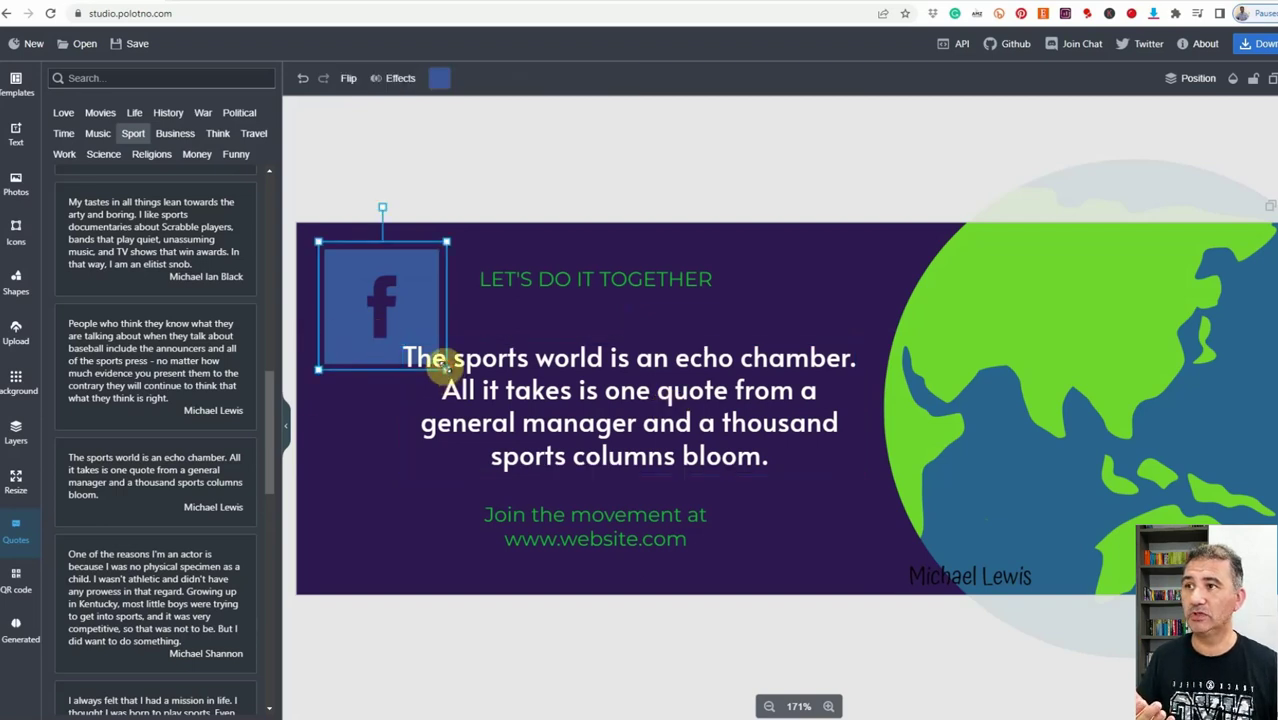
left_click_drag(445, 369, 418, 314)
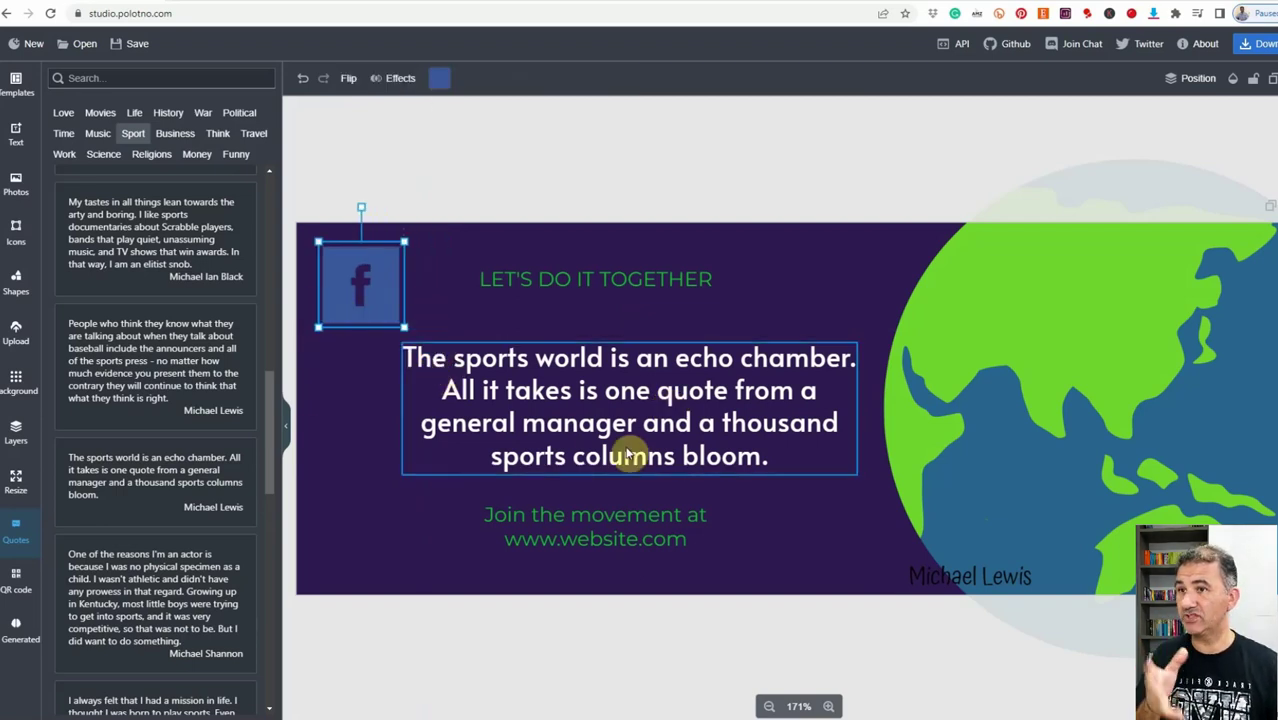
Bring the quote's layer and then the Facebook icon's layer to the top, testing the overlap by placing the icon over the quote and back in the corner.
left_click(28, 432)
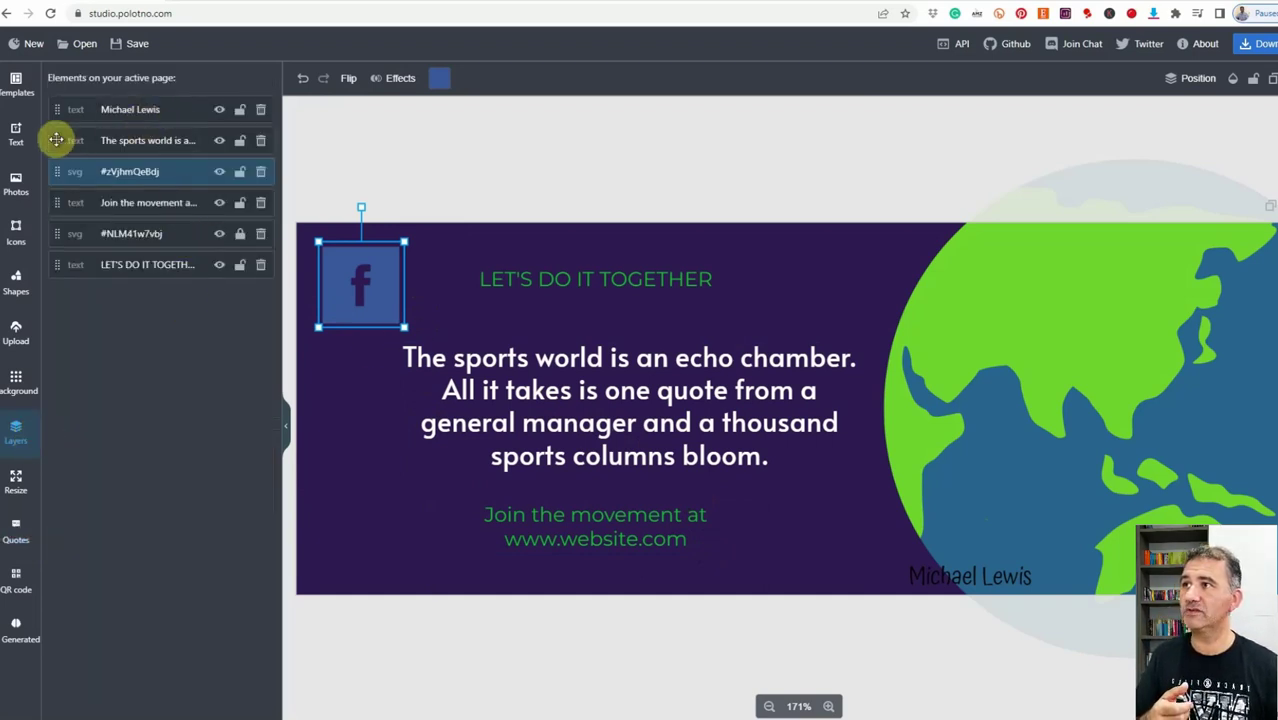
left_click_drag(55, 138, 57, 94)
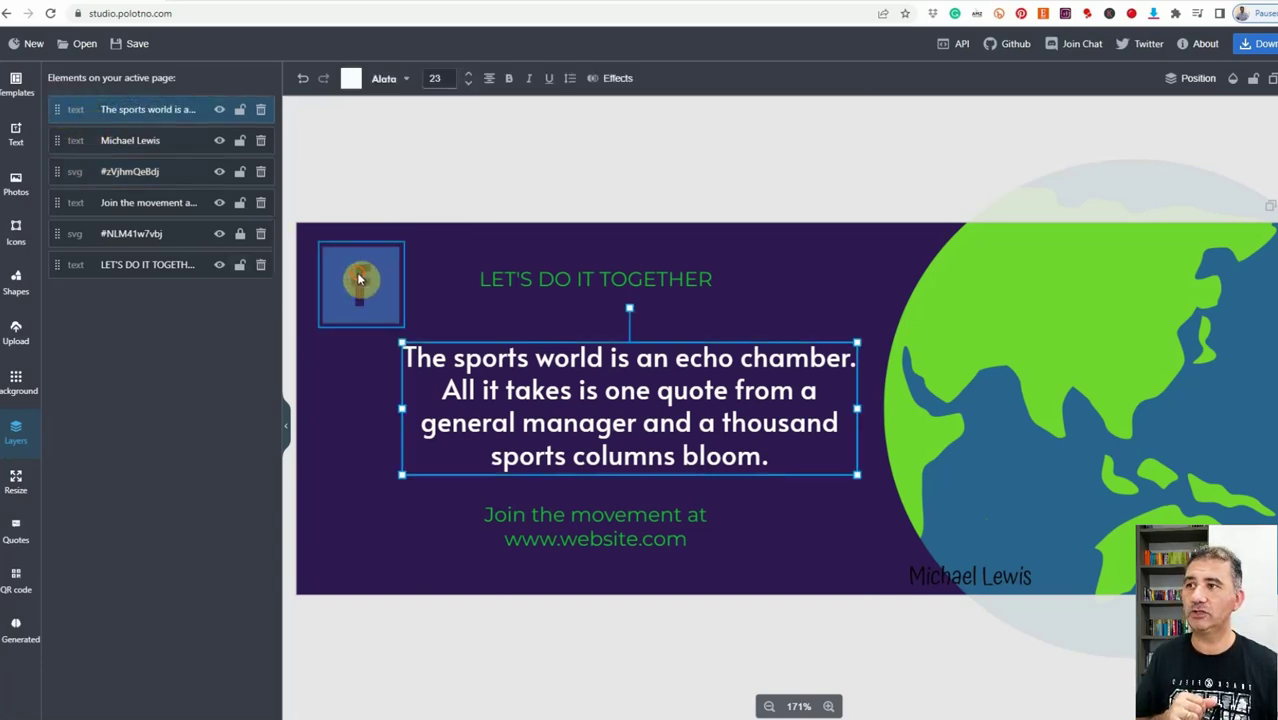
left_click_drag(360, 280, 585, 375)
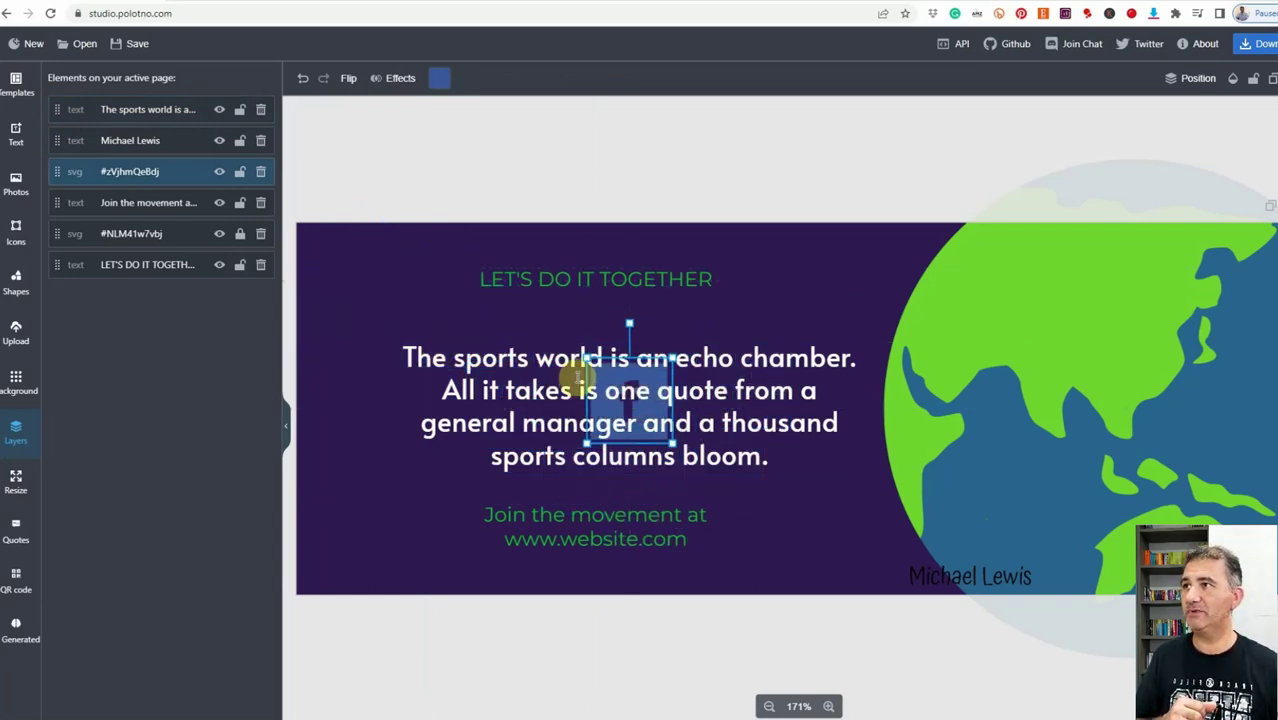
left_click_drag(57, 168, 64, 92)
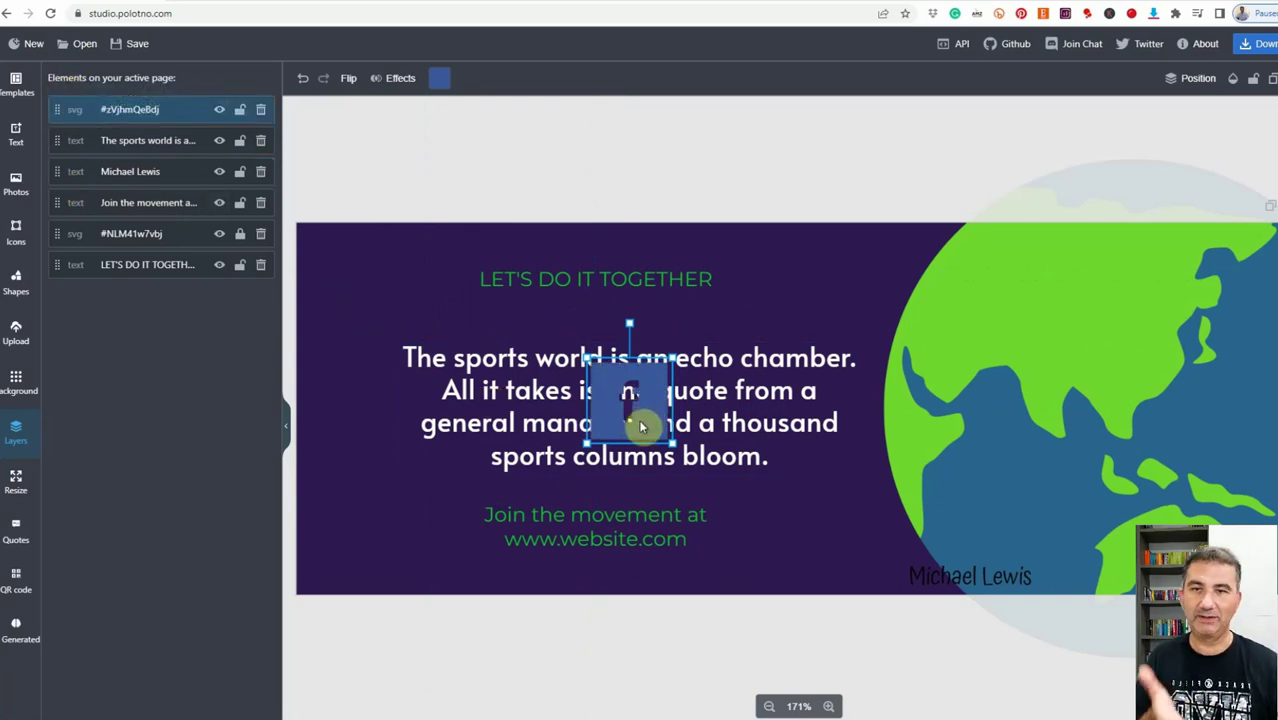
left_click_drag(650, 428, 391, 318)
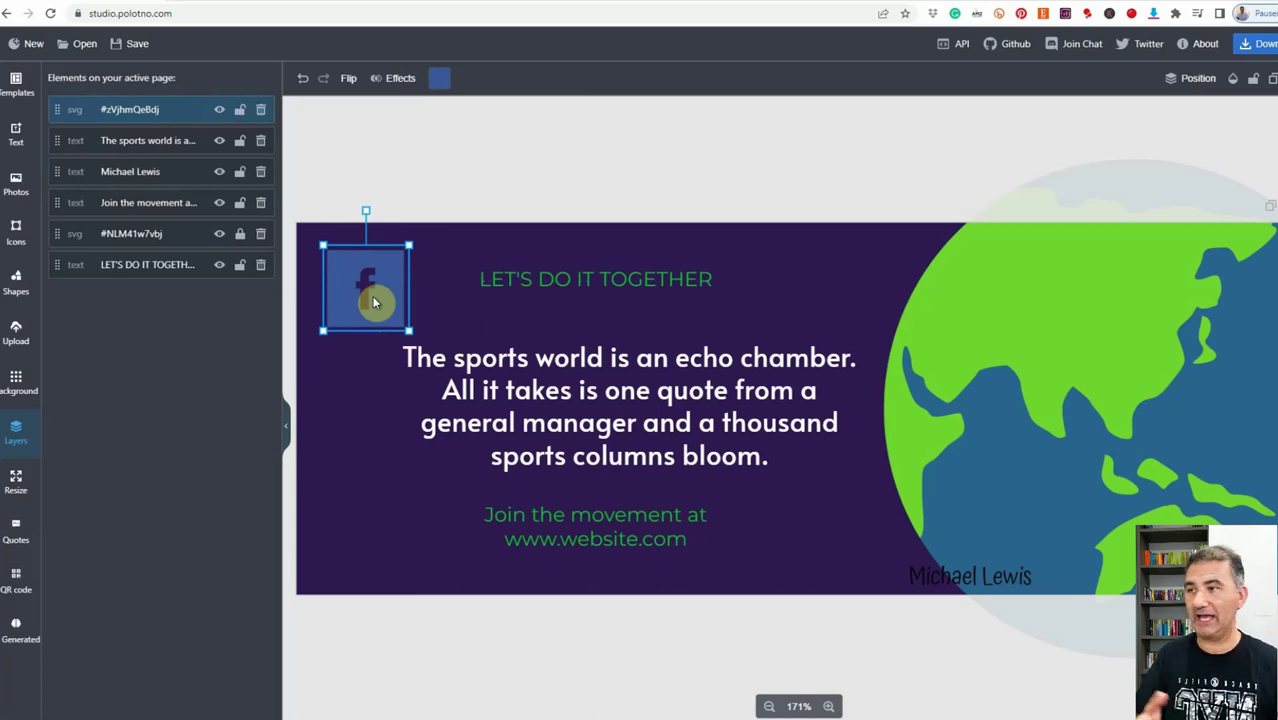
Generate an AI image from the prompt "haunted house halloween pumpkin and ghosts" and add it to the design.
left_click(21, 635)
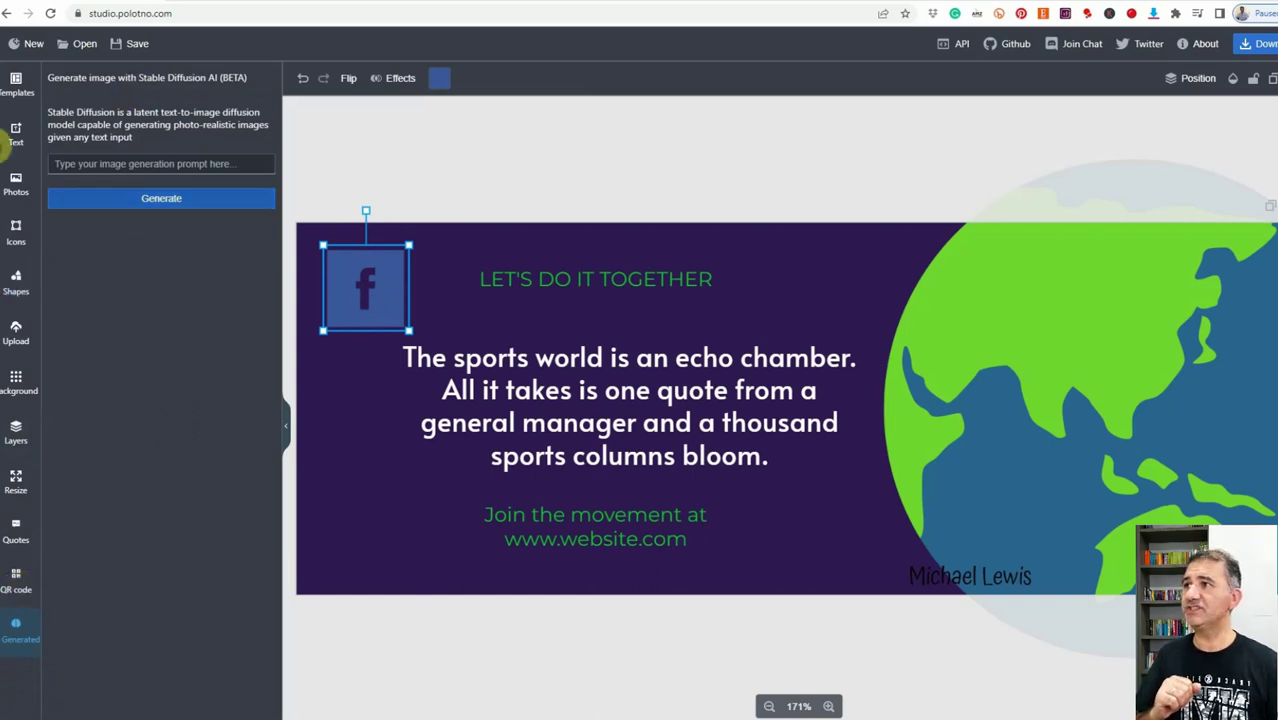
left_click(60, 164)
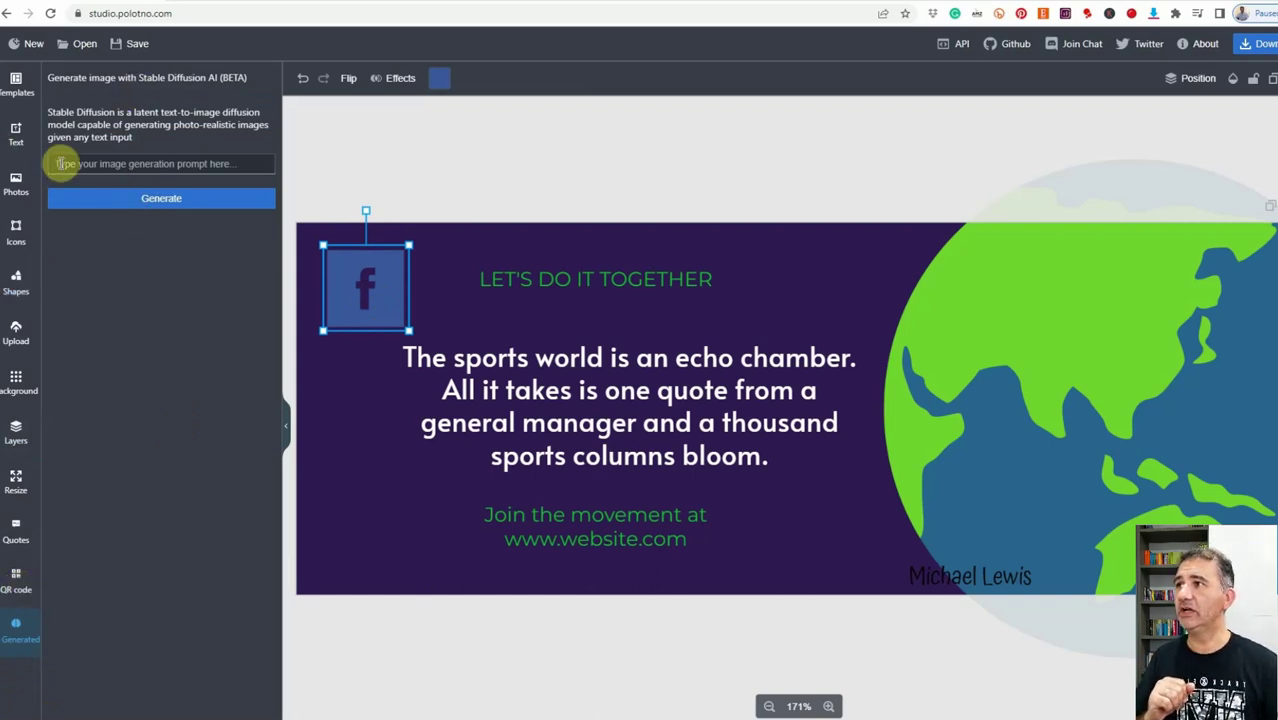
left_click(124, 164)
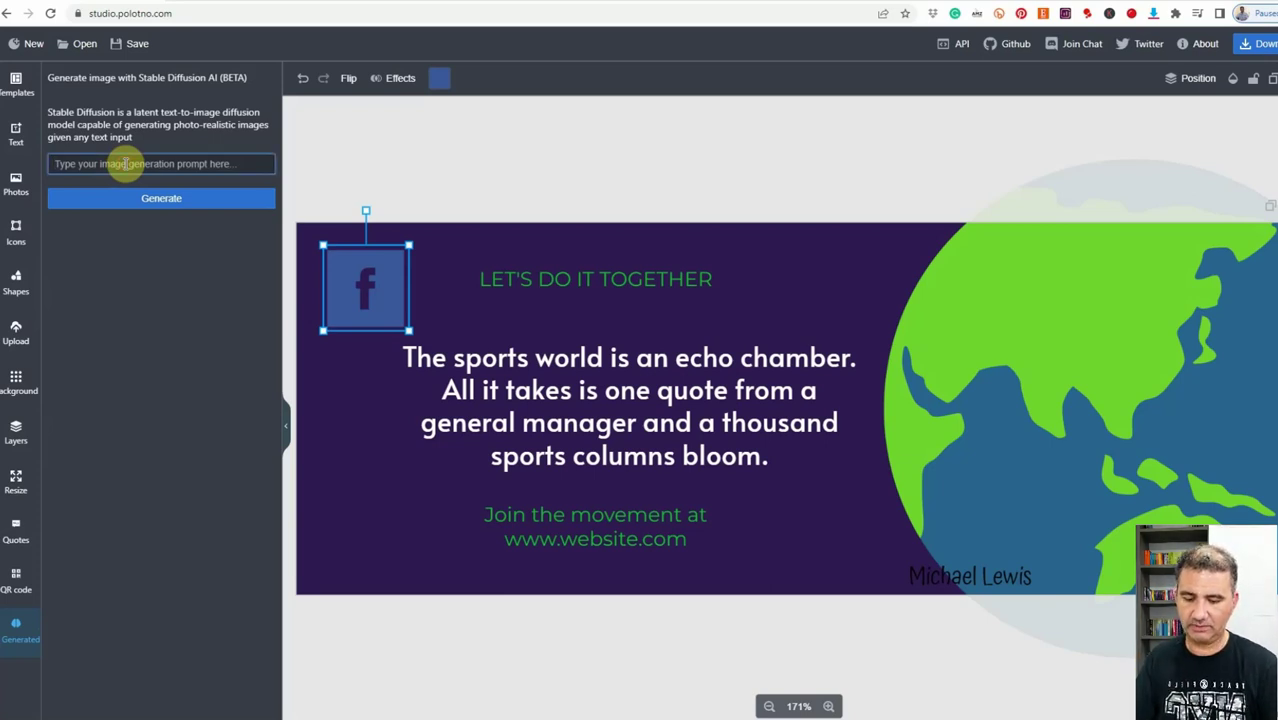
type("huunted ")
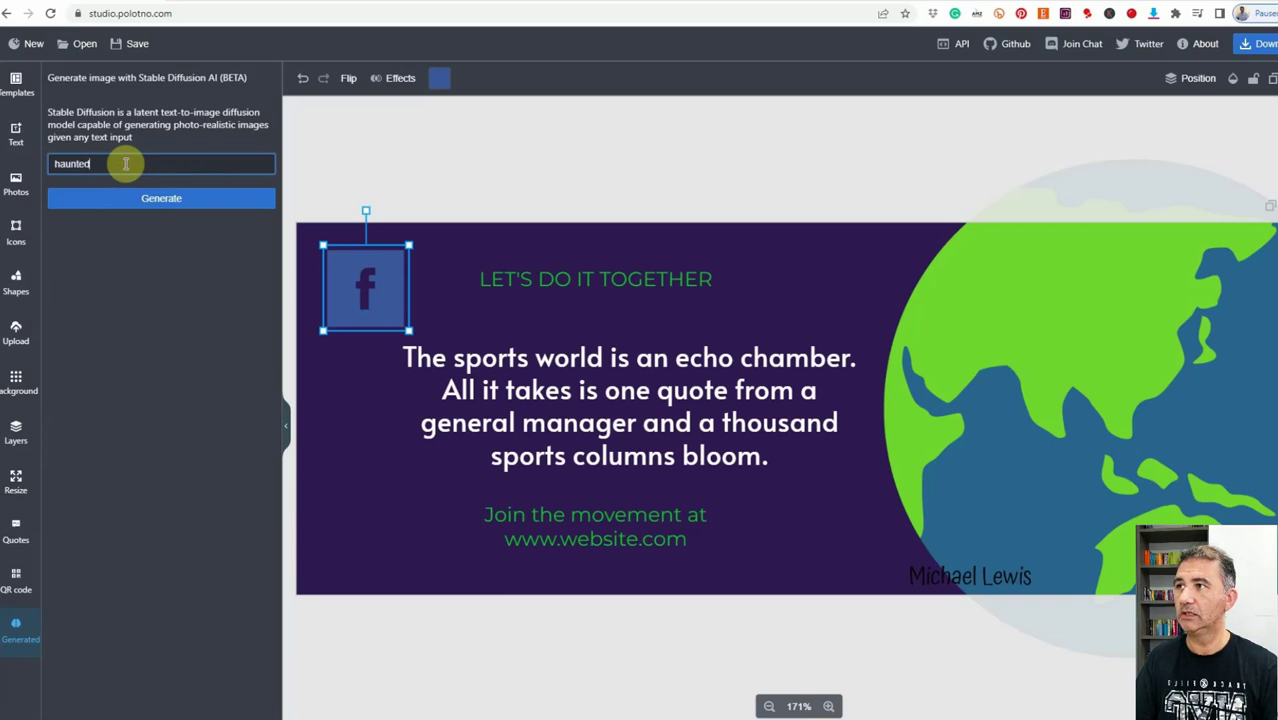
type("house hal")
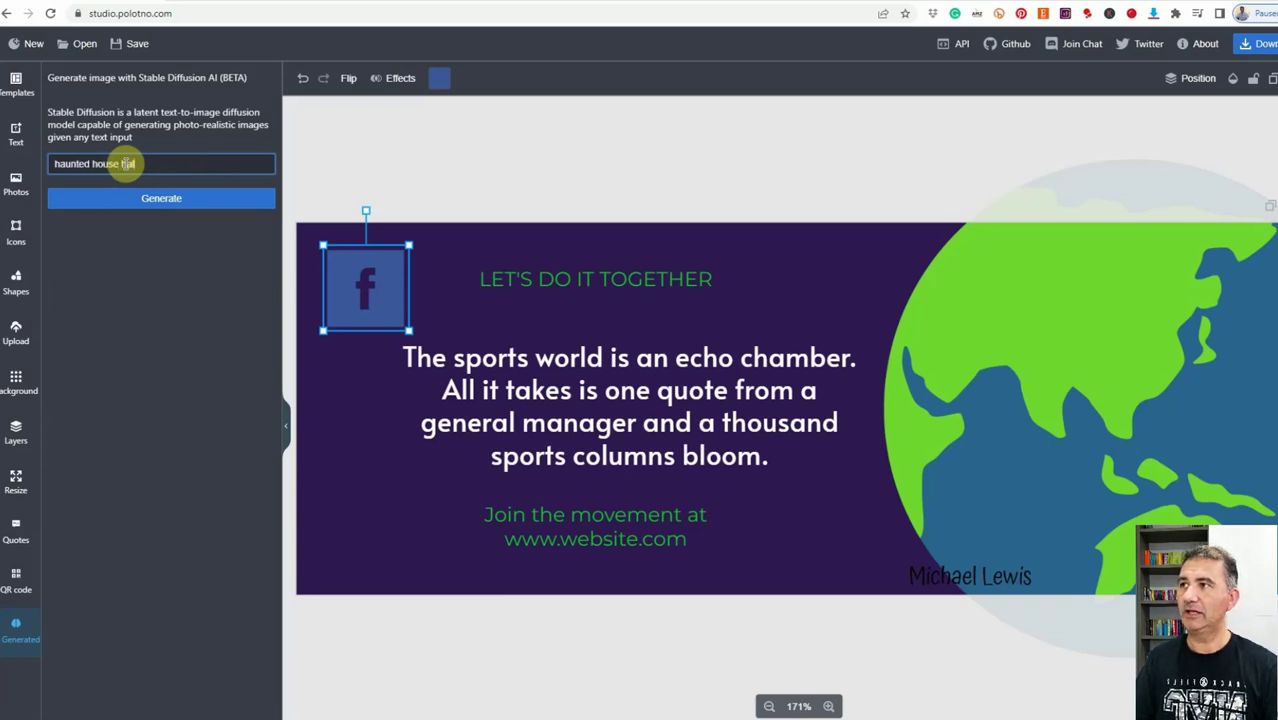
type("loween pumpkin and ghost")
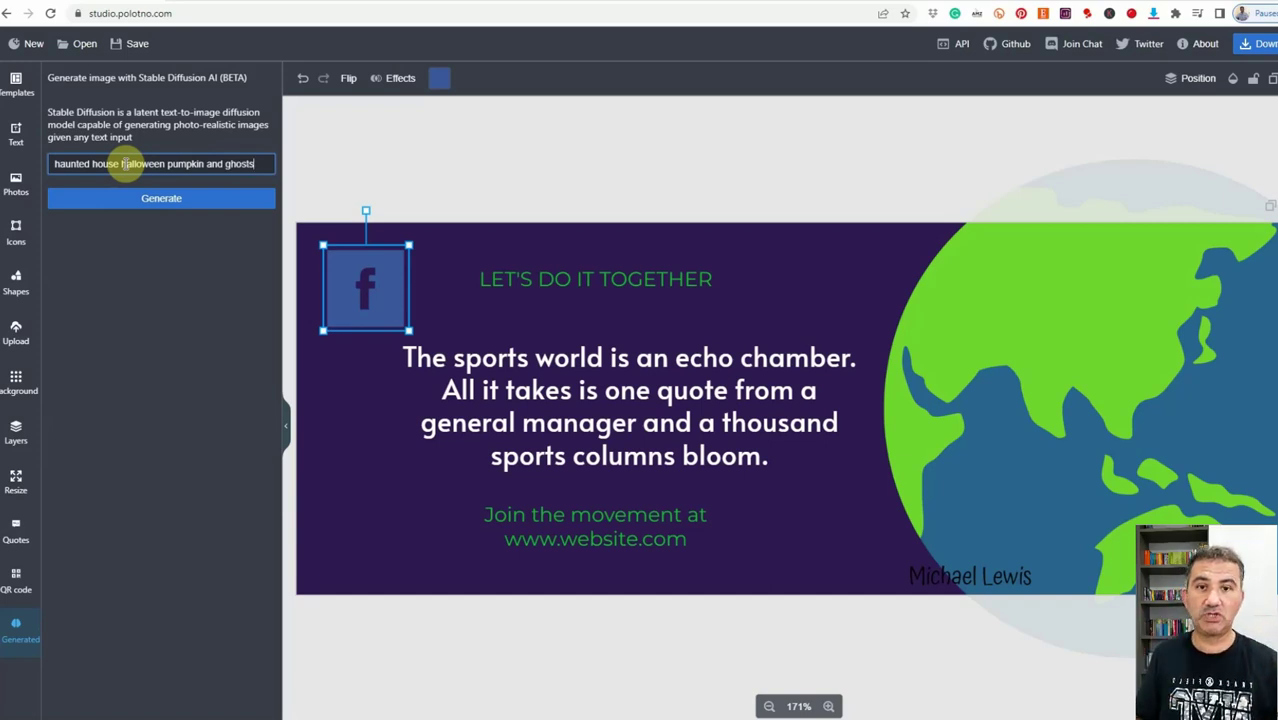
type("s")
left_click(157, 198)
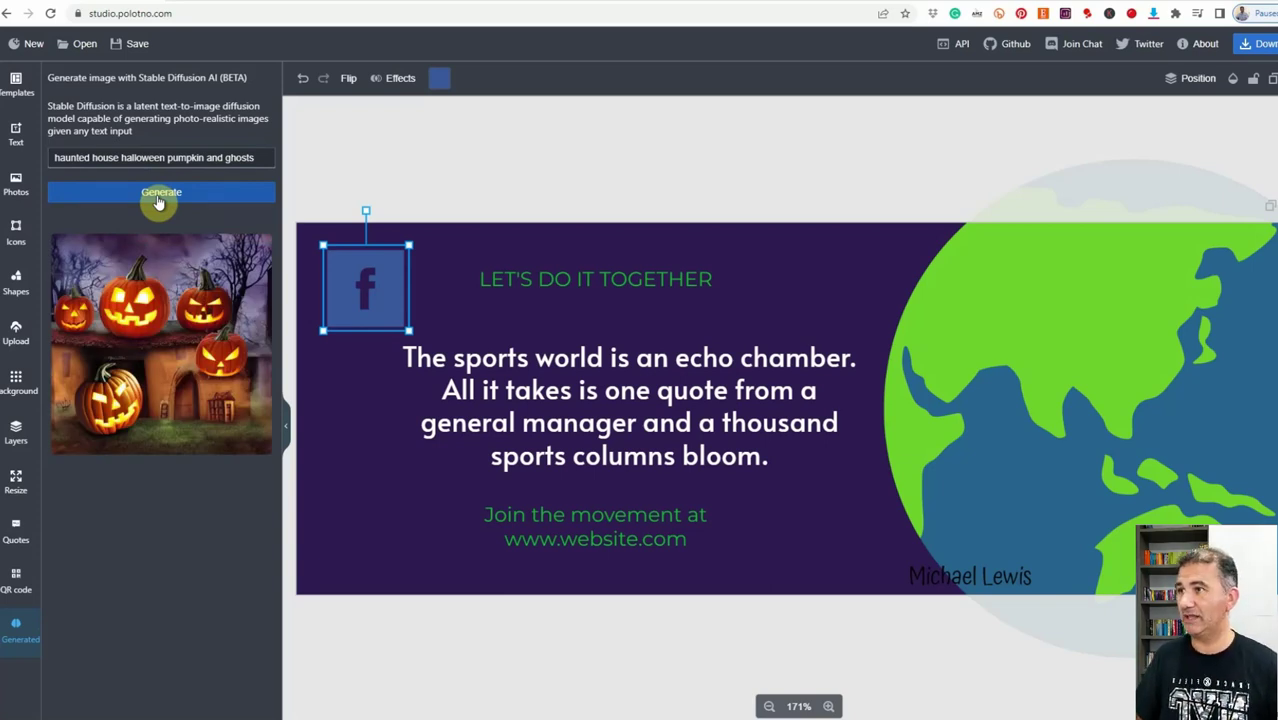
left_click(158, 337)
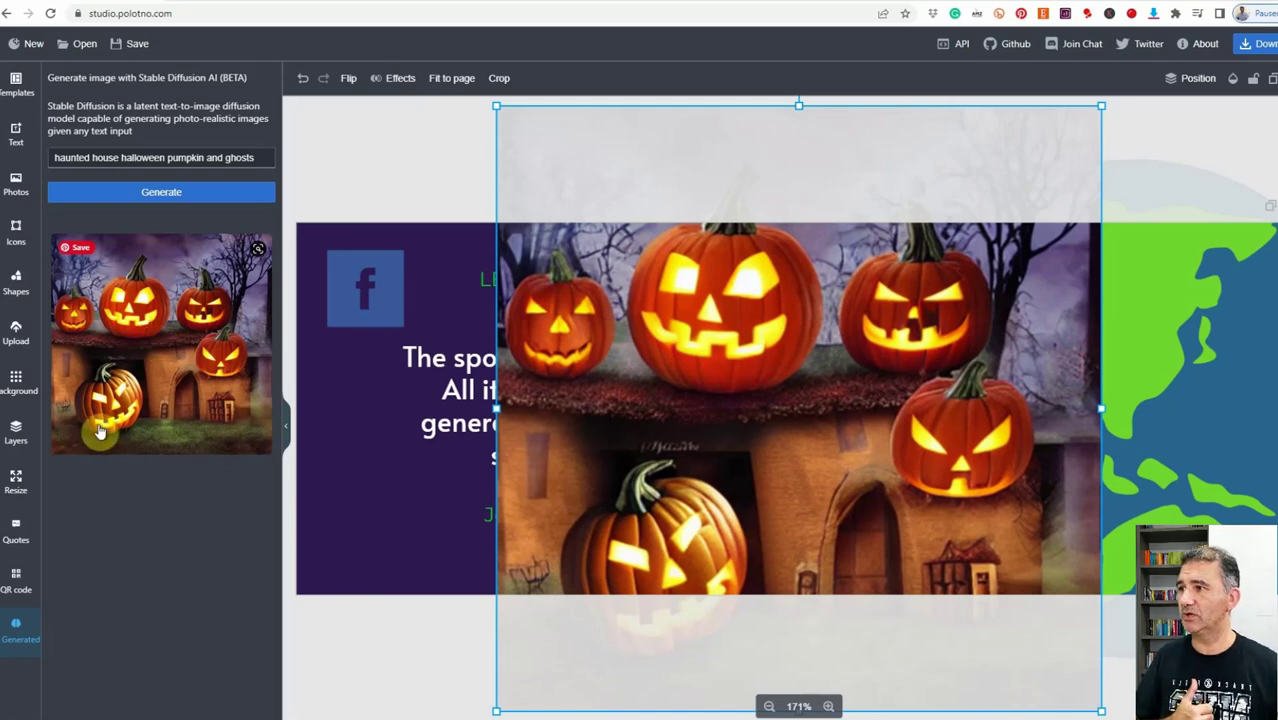
Resize the design to the Instagram Post format, 1080 x 1080 px, and widen the pumpkin image to cover the canvas's full width.
left_click(13, 488)
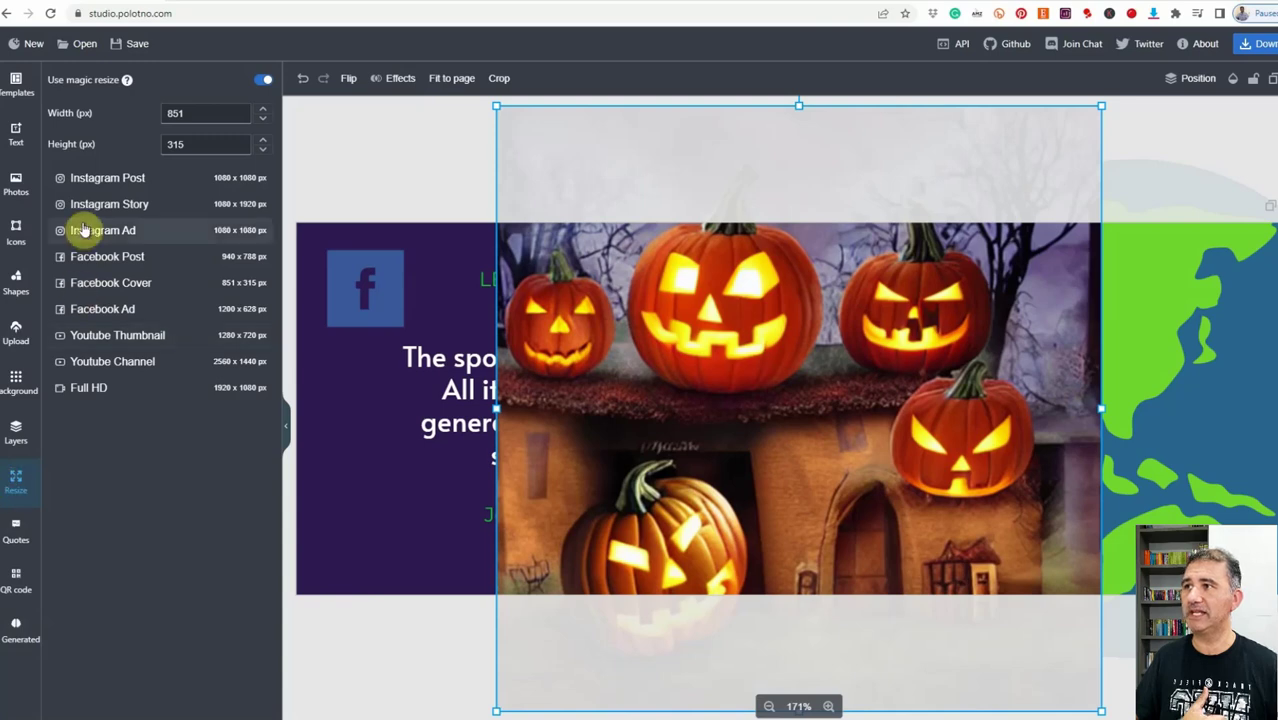
left_click(111, 188)
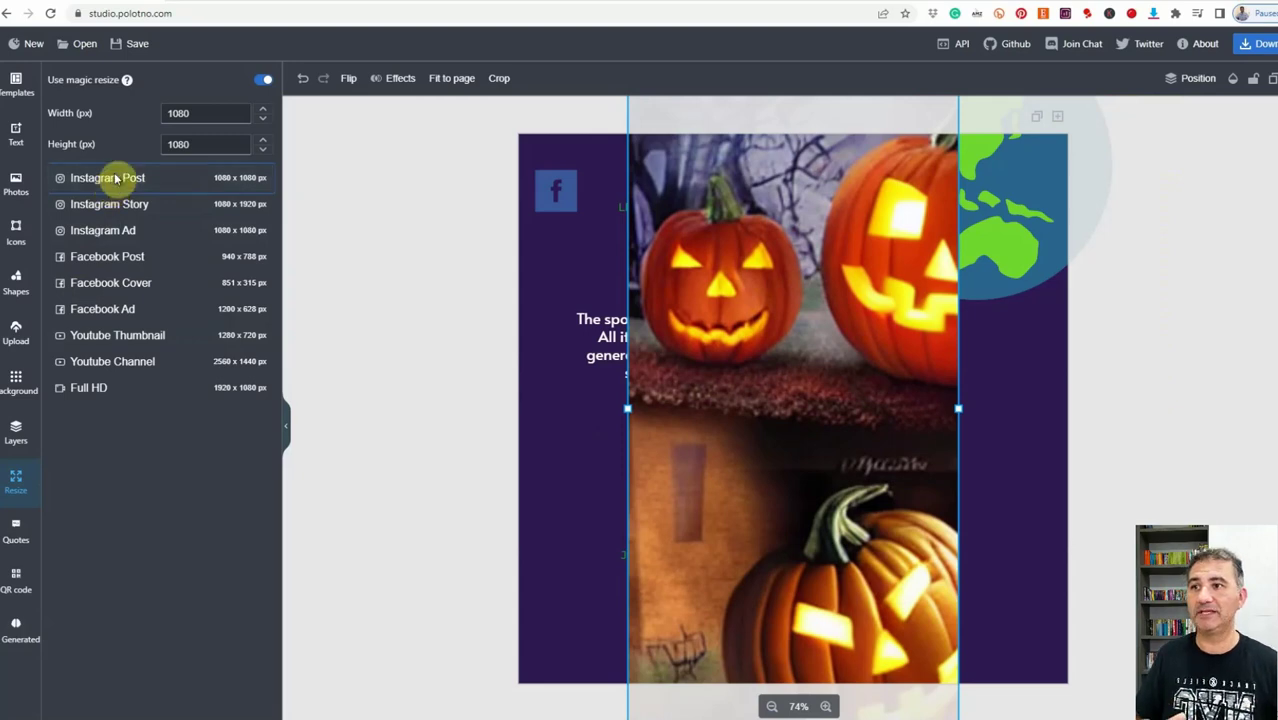
left_click_drag(626, 408, 512, 408)
left_click_drag(957, 409, 1067, 428)
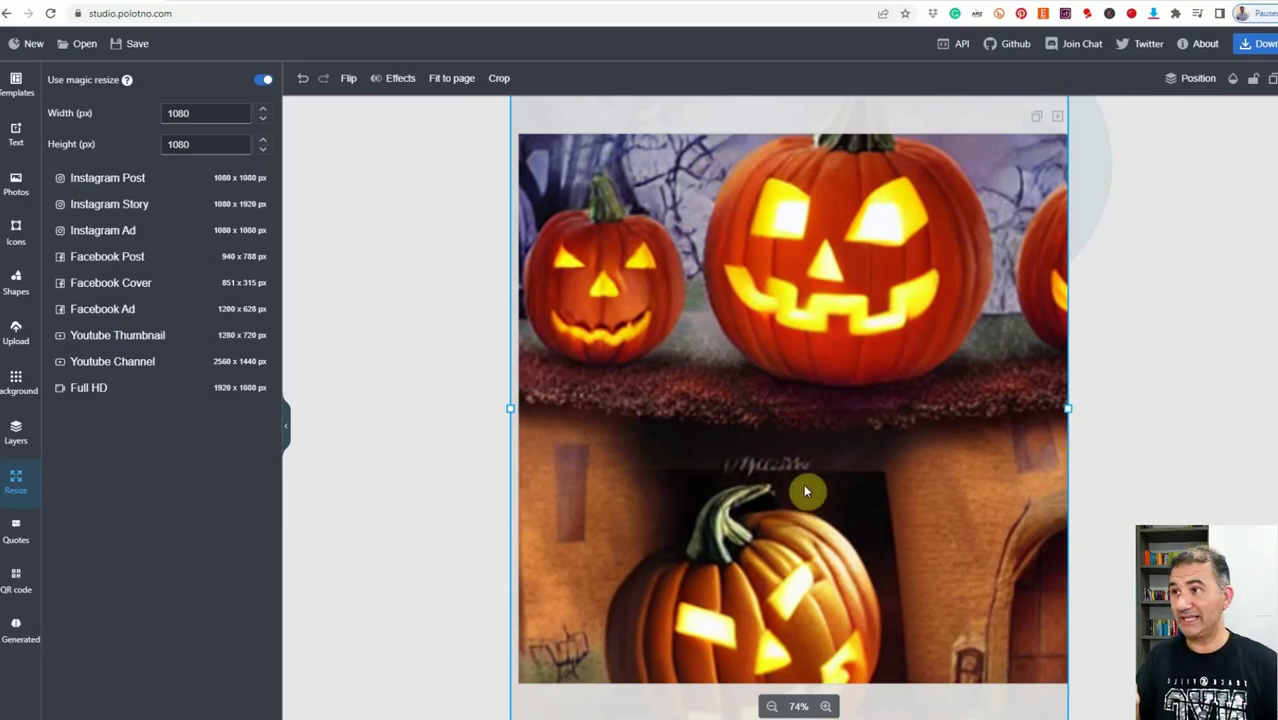
Generate an AI image from the prompt "haunted house pumpkins and ghosts" and regenerate it once for another variation.
left_click(14, 624)
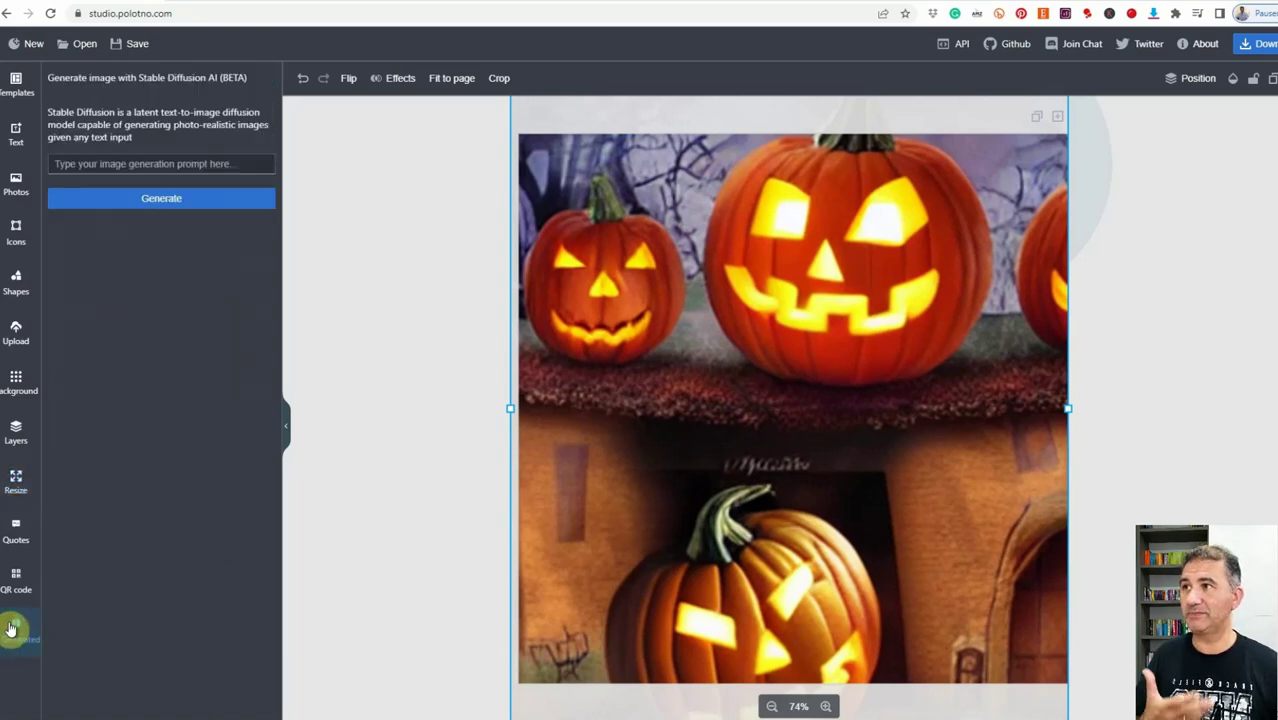
left_click(207, 162)
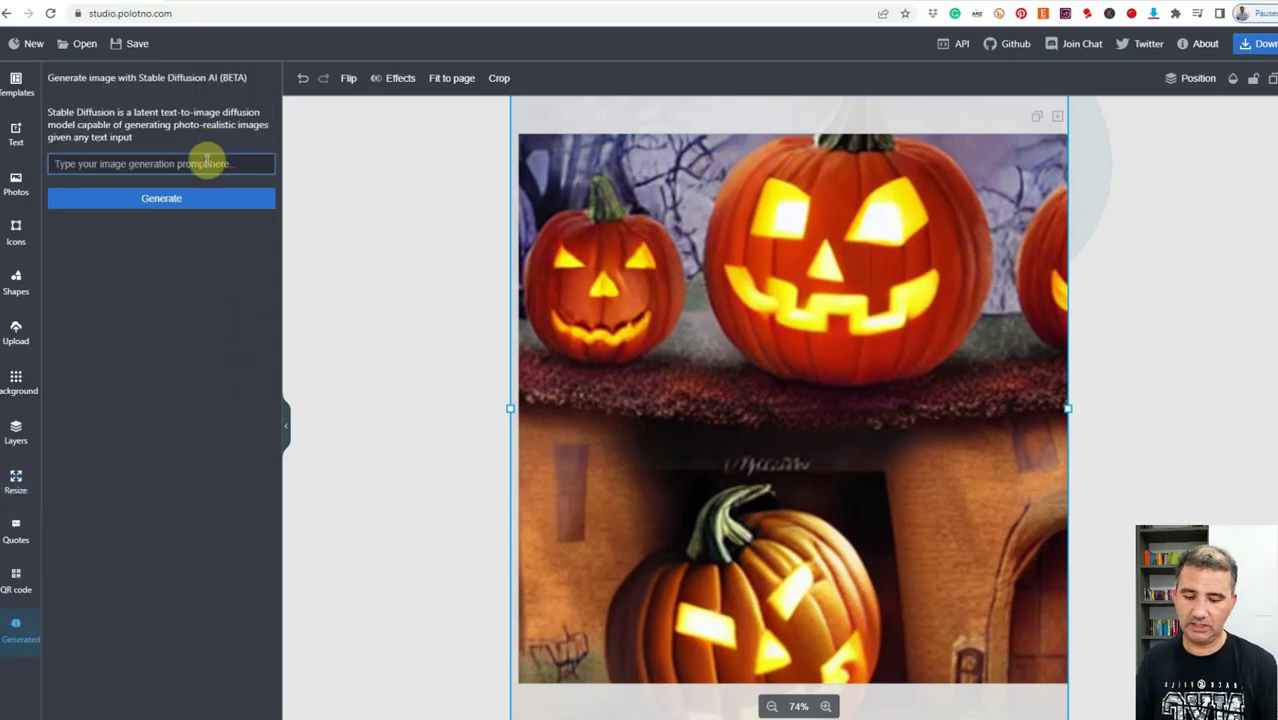
type("haunted house")
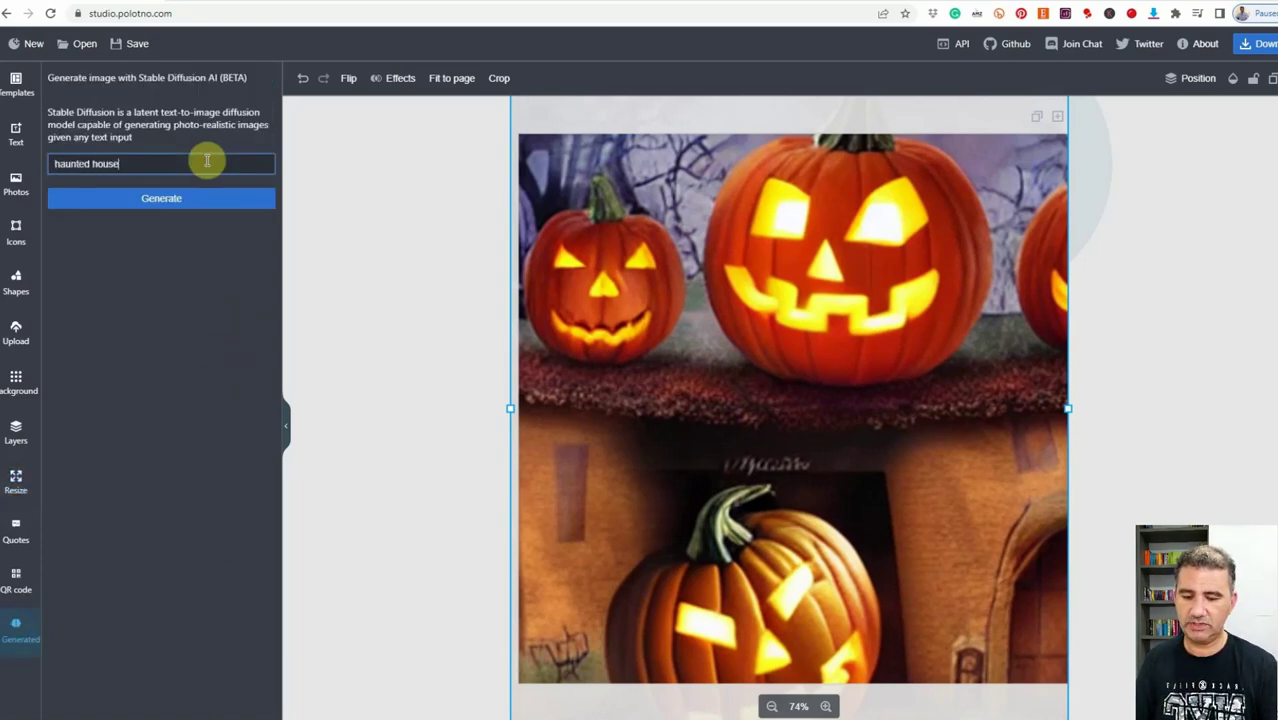
type(" pumpkin")
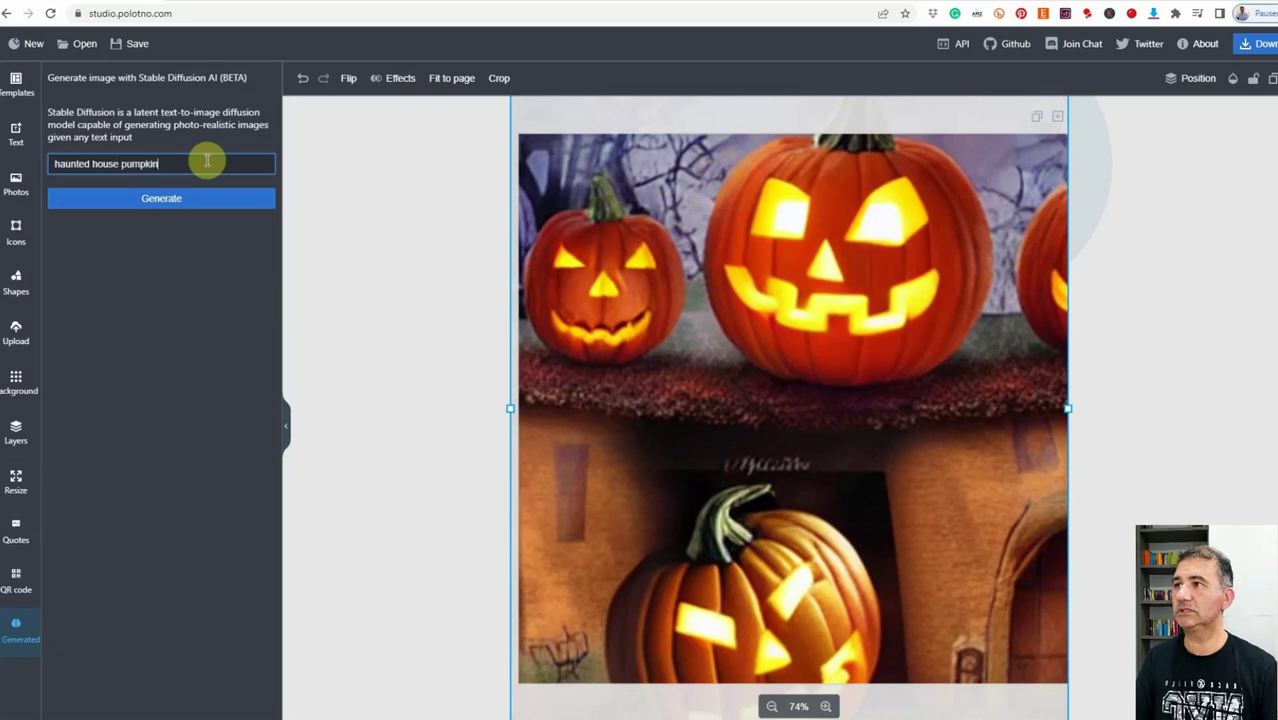
type("s and ghosts")
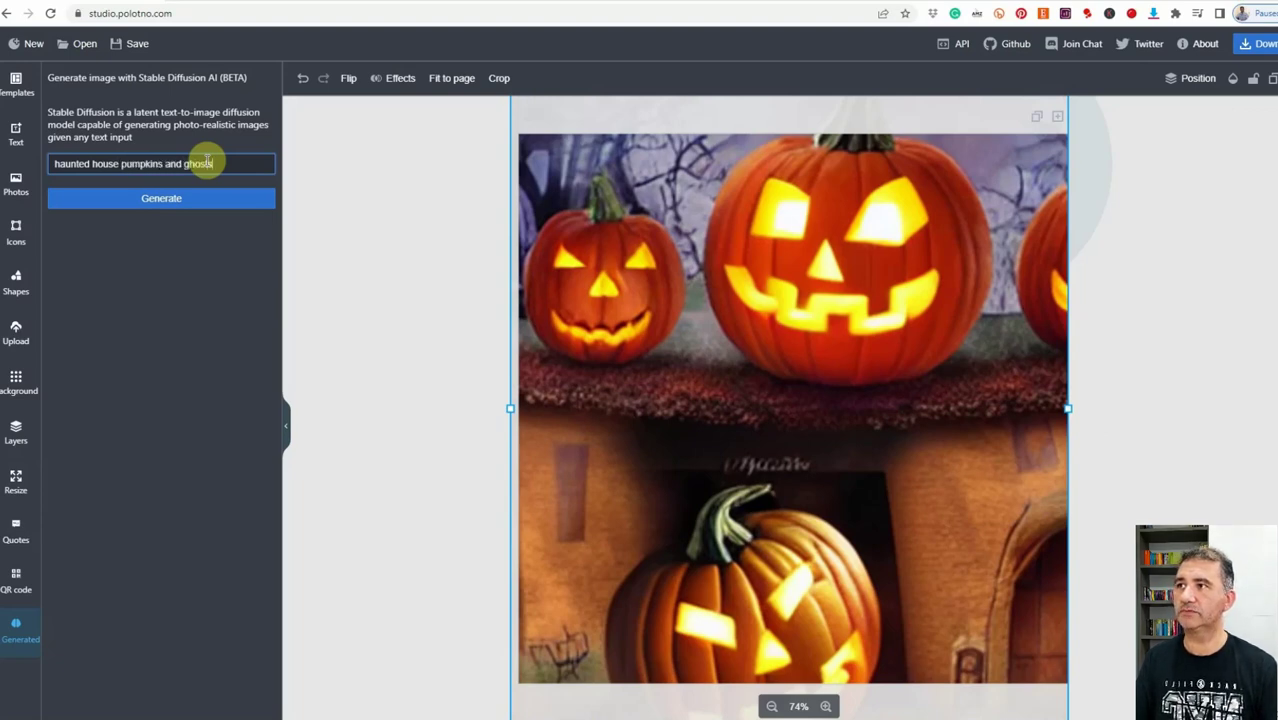
key("Return")
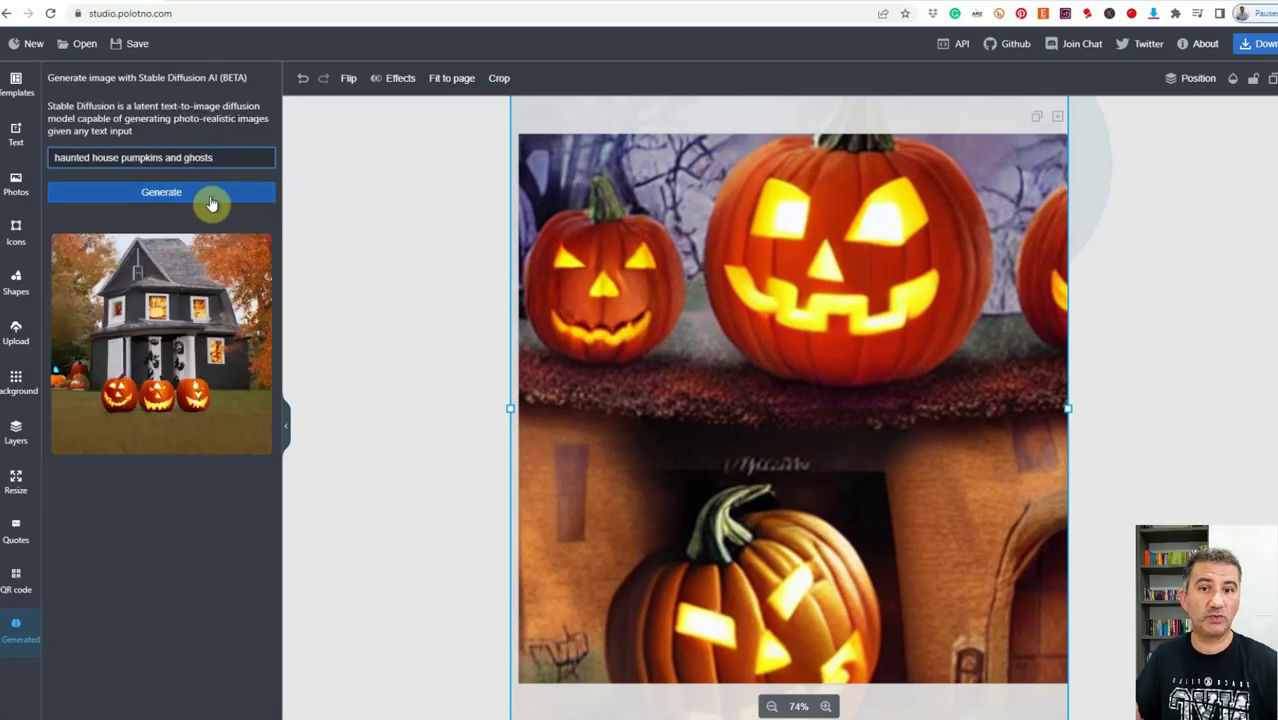
left_click(158, 199)
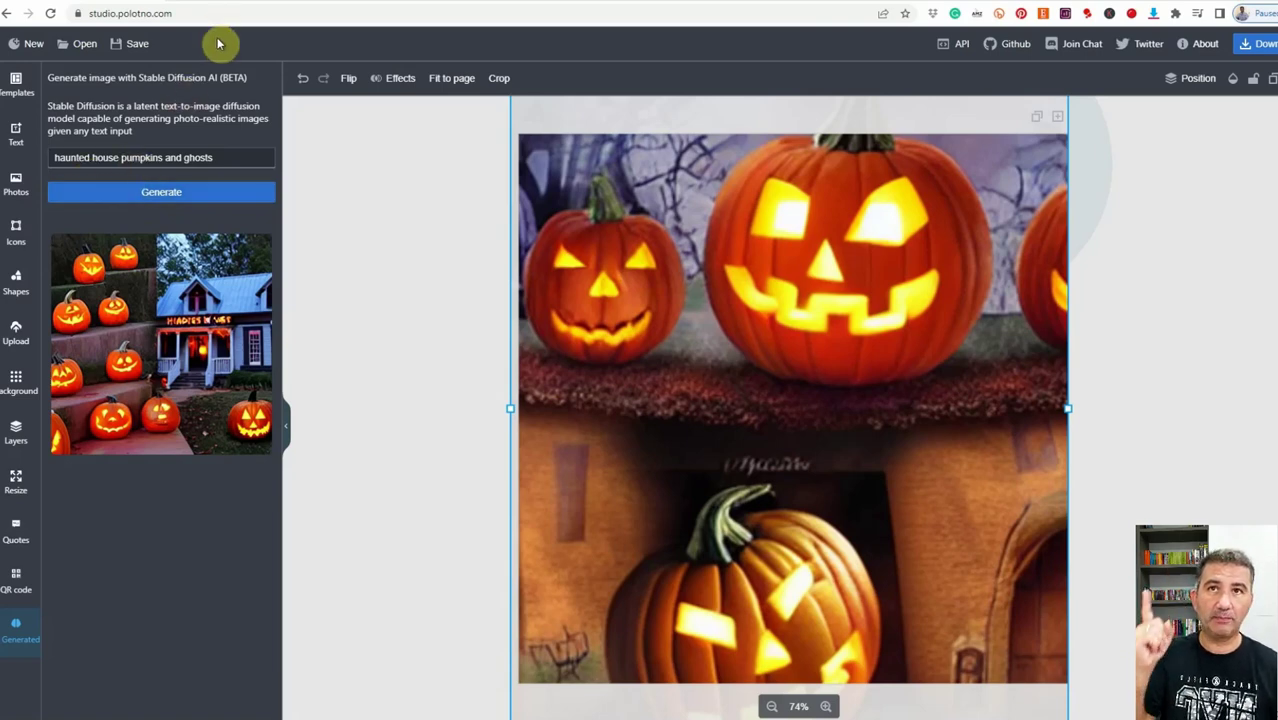
Download the finished design as a PNG file at 1080 x 1080 px.
left_click(1260, 45)
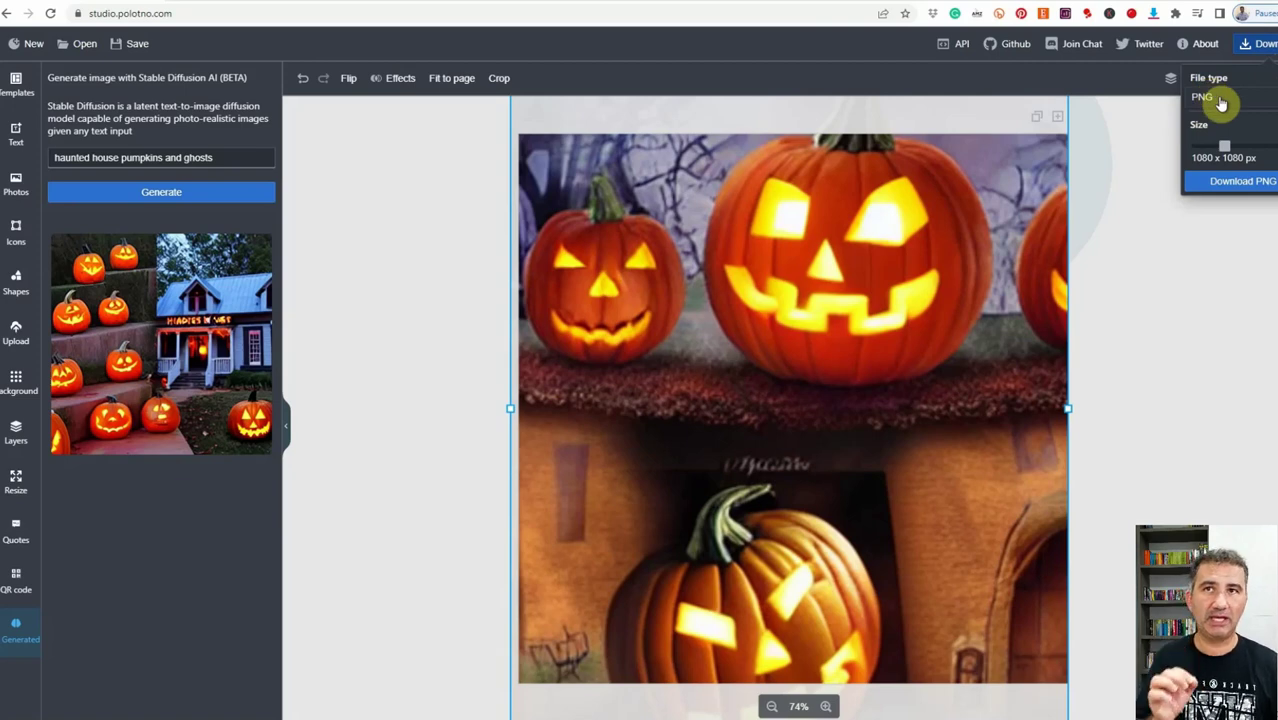
left_click(1240, 182)
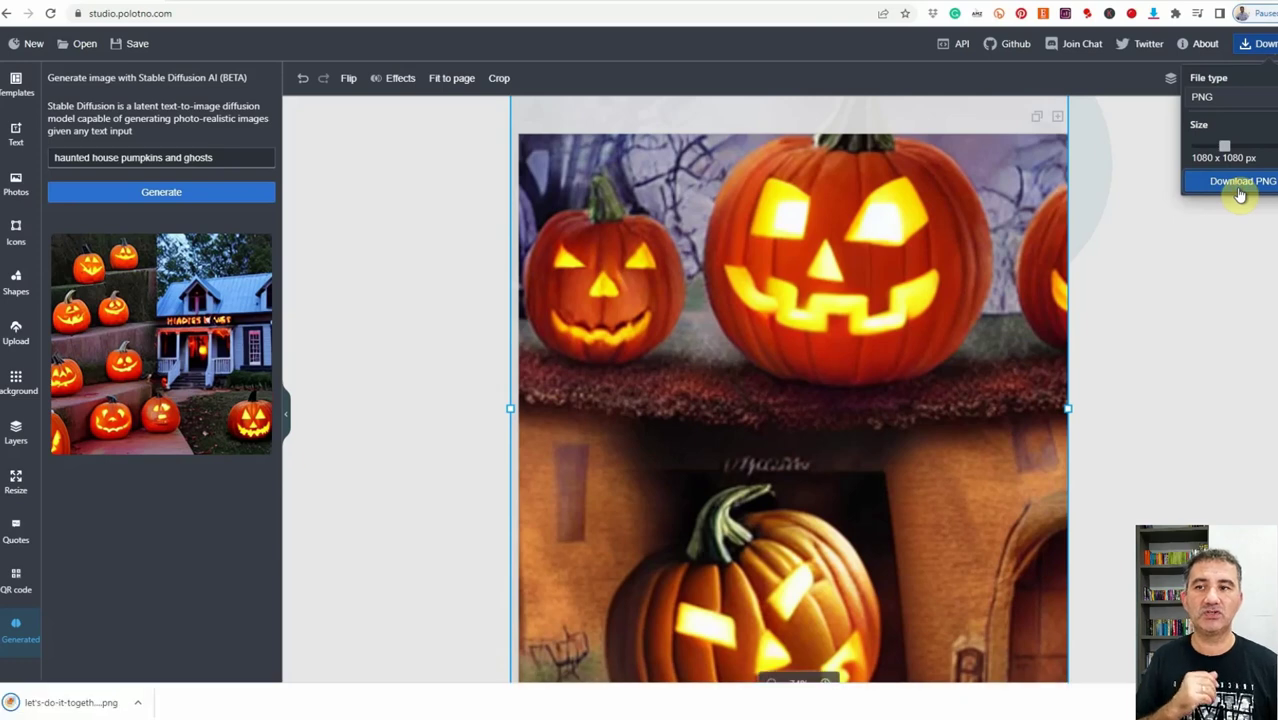